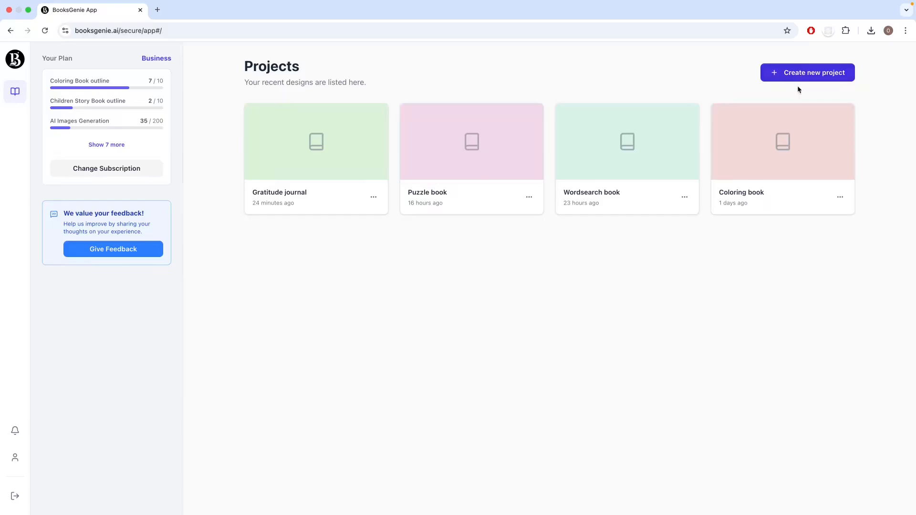
Step: Create a project from the Journal Book template, named "Journal from a design", with 120 pages
left_click(808, 73)
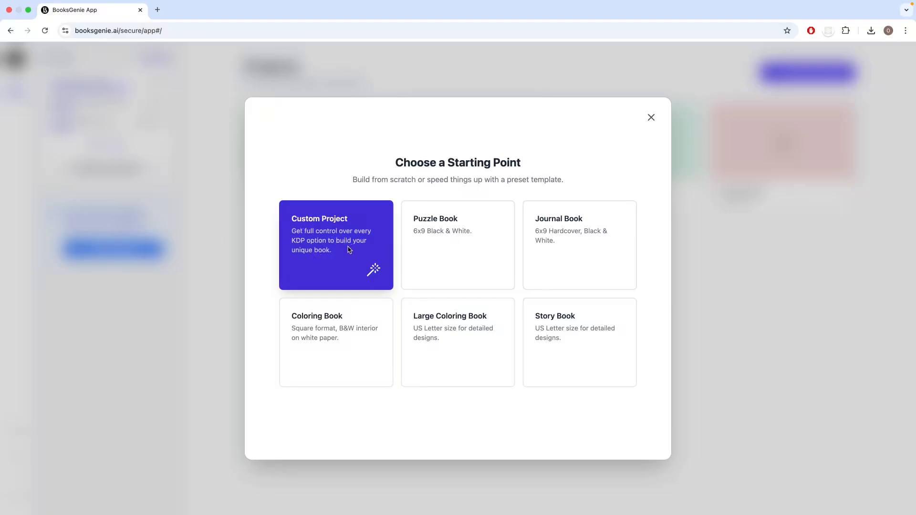
left_click(588, 255)
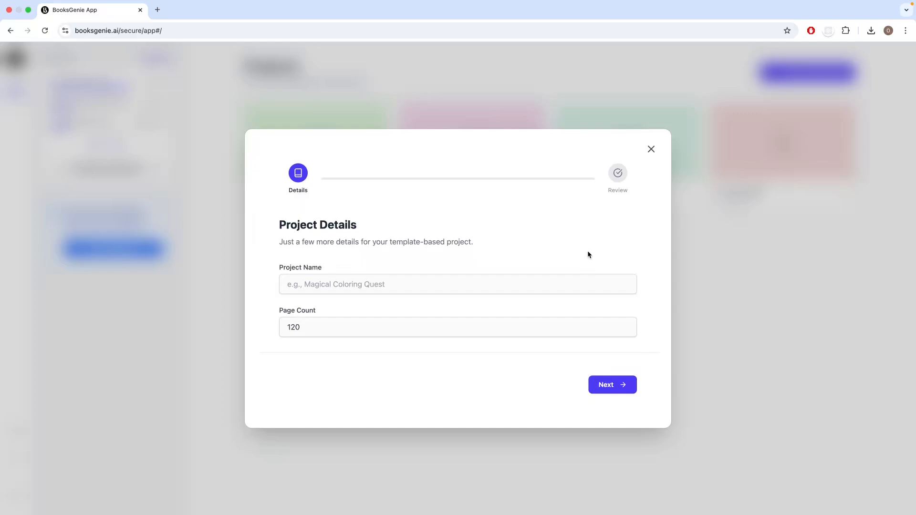
left_click(423, 283)
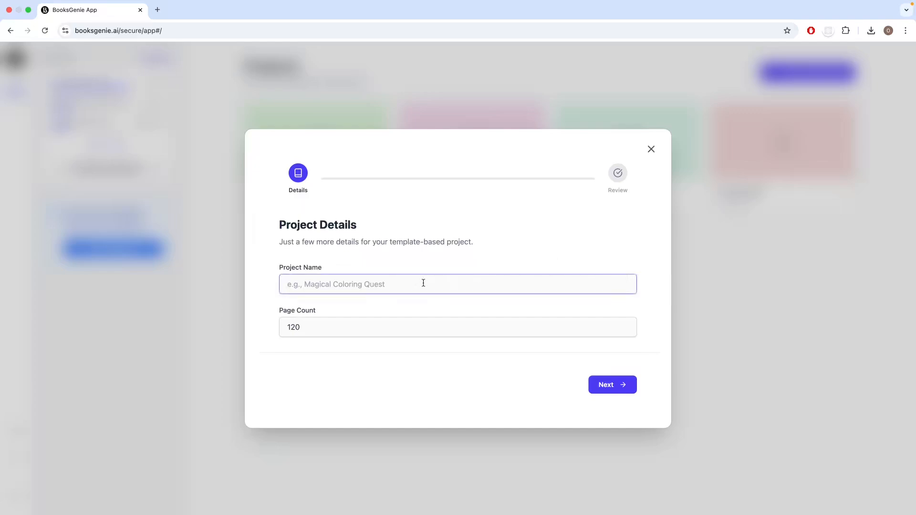
type("Journal from")
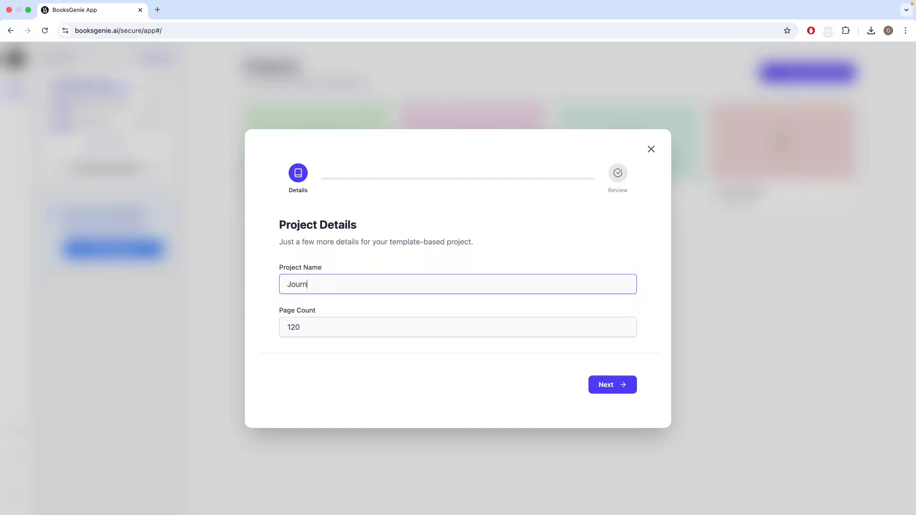
type(" a design")
left_click(311, 328)
left_click_drag(311, 327, 260, 330)
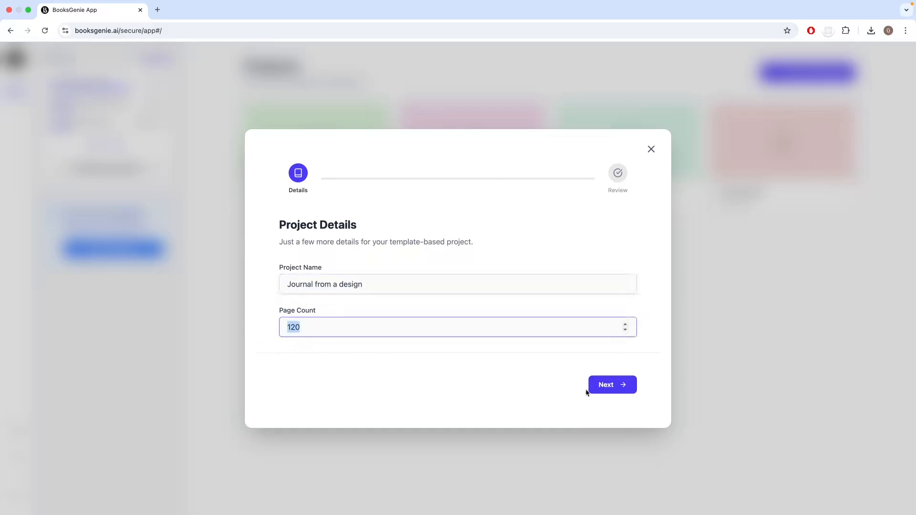
left_click(613, 390)
left_click(612, 386)
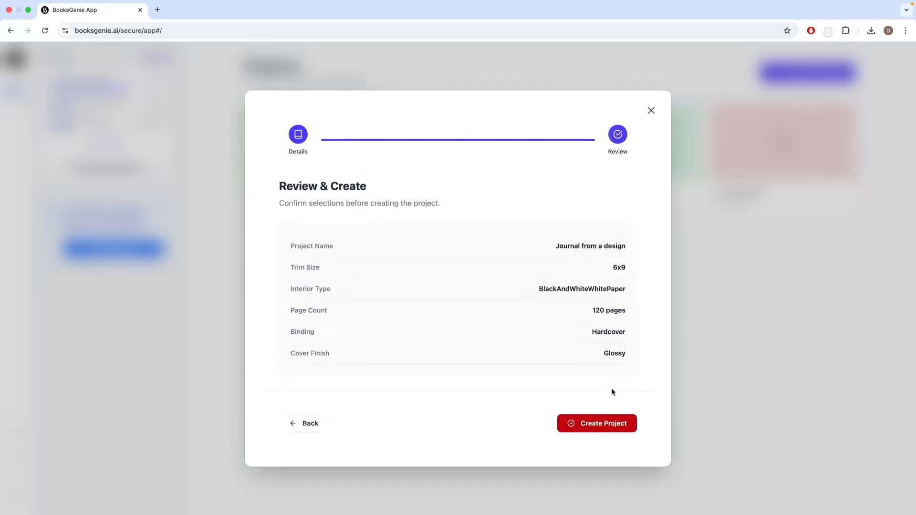
left_click(596, 424)
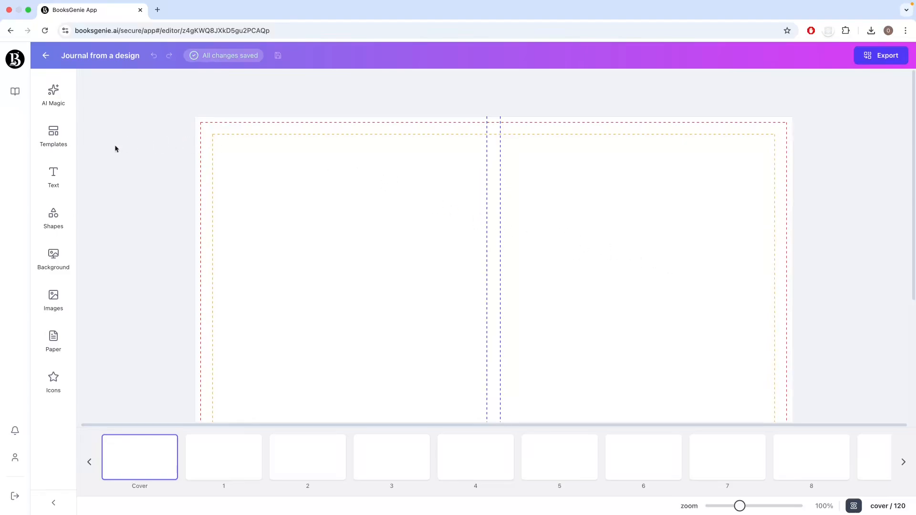
Step: Start an AI Designer generation using the Daily Planner image a7169de98644efc28312f95a46c92b1b.jpg from Downloads as the design image
left_click(53, 98)
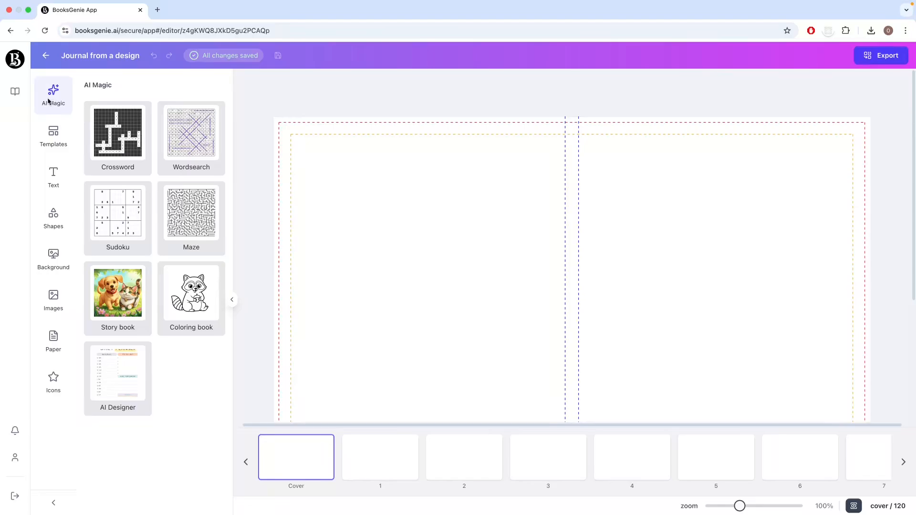
left_click(125, 386)
left_click(320, 258)
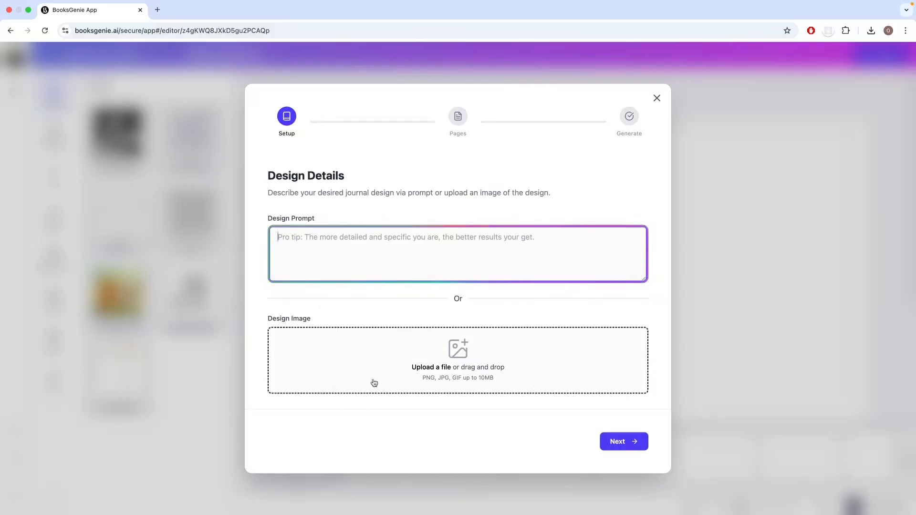
left_click(461, 363)
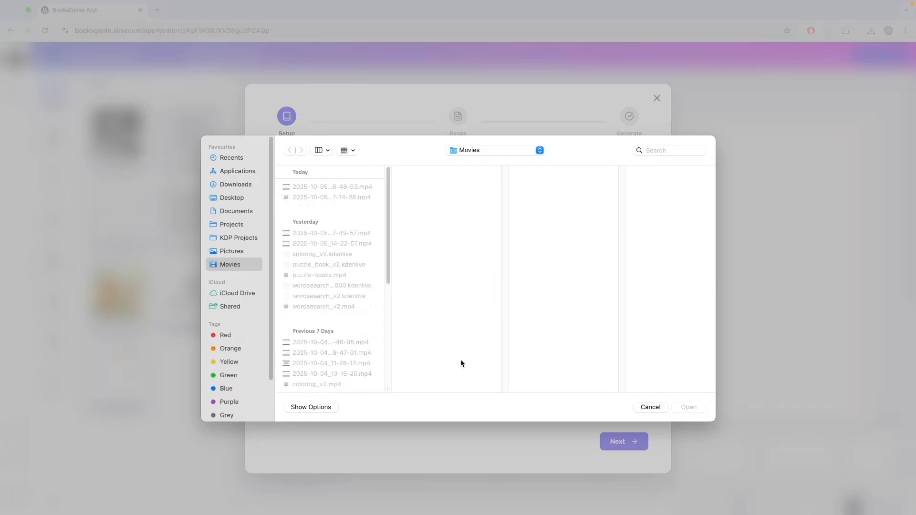
left_click(231, 185)
scroll(350, 353, "down", 15)
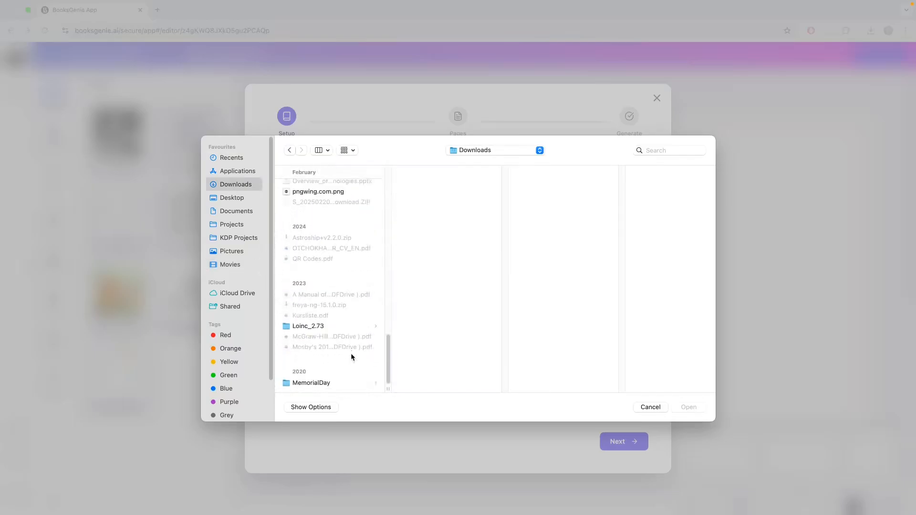
scroll(351, 357, "up", 10)
left_click(301, 304)
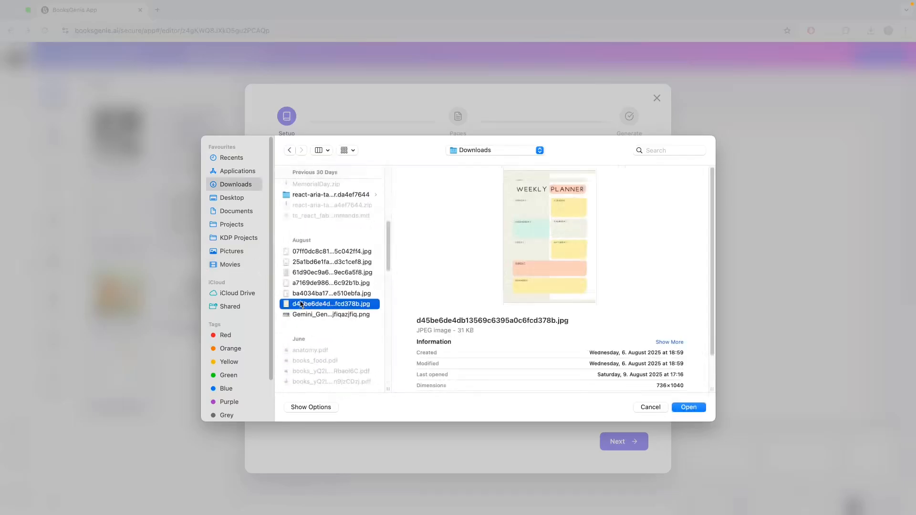
left_click(303, 285)
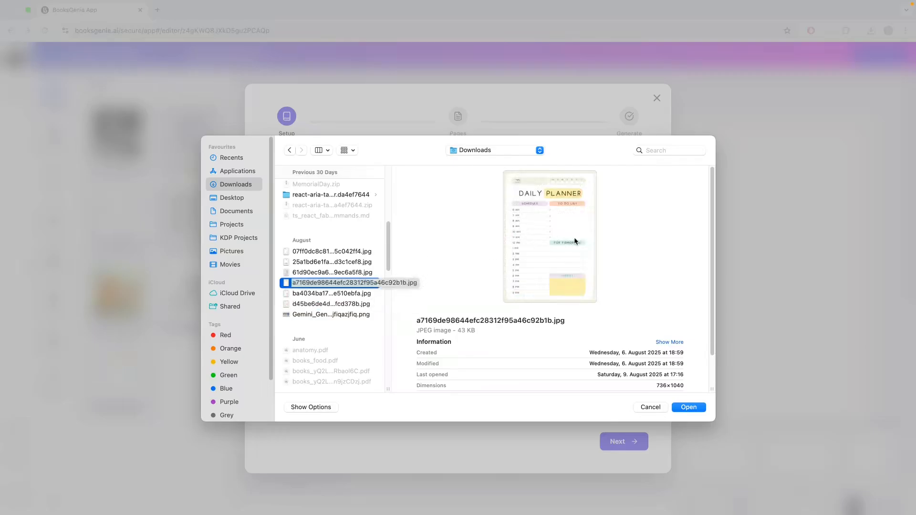
left_click(688, 408)
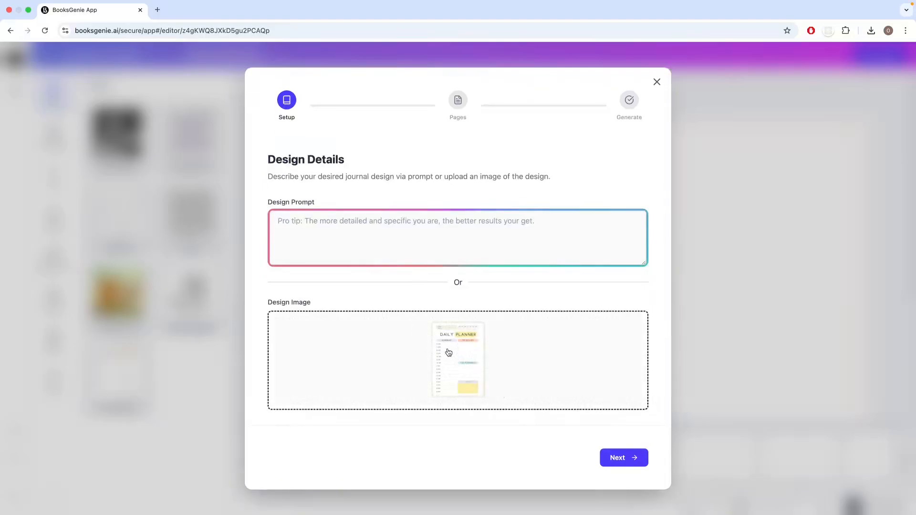
left_click(625, 459)
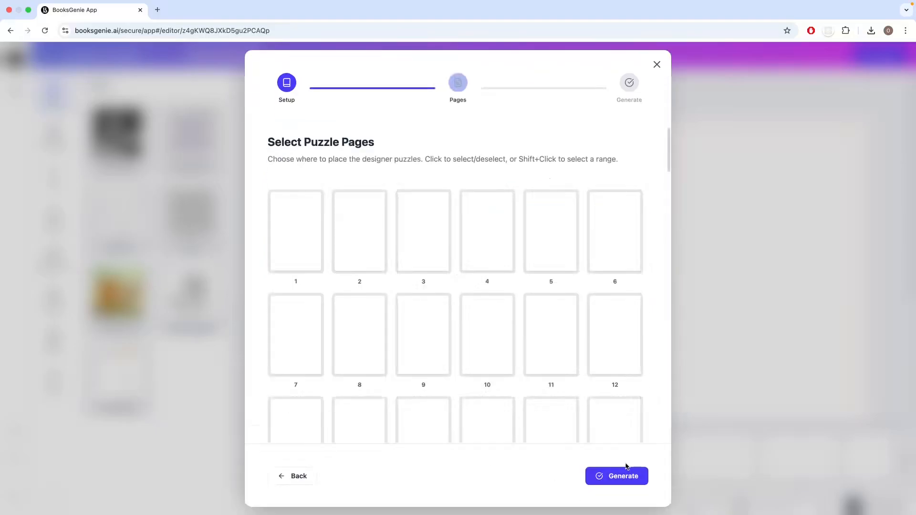
left_click(291, 246)
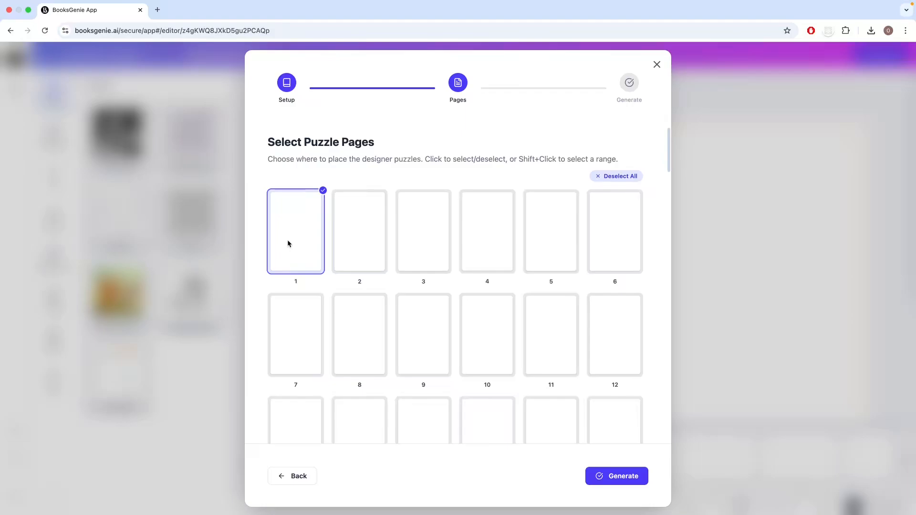
left_click(288, 243)
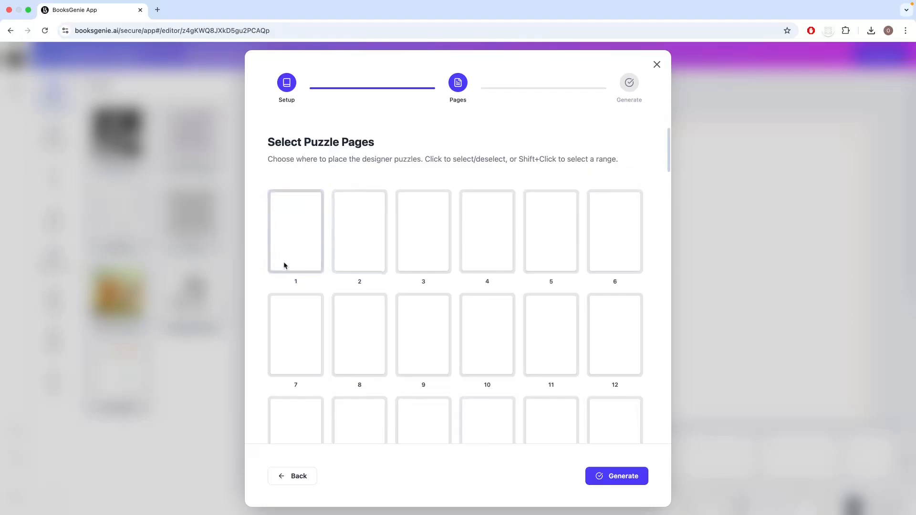
left_click(365, 253)
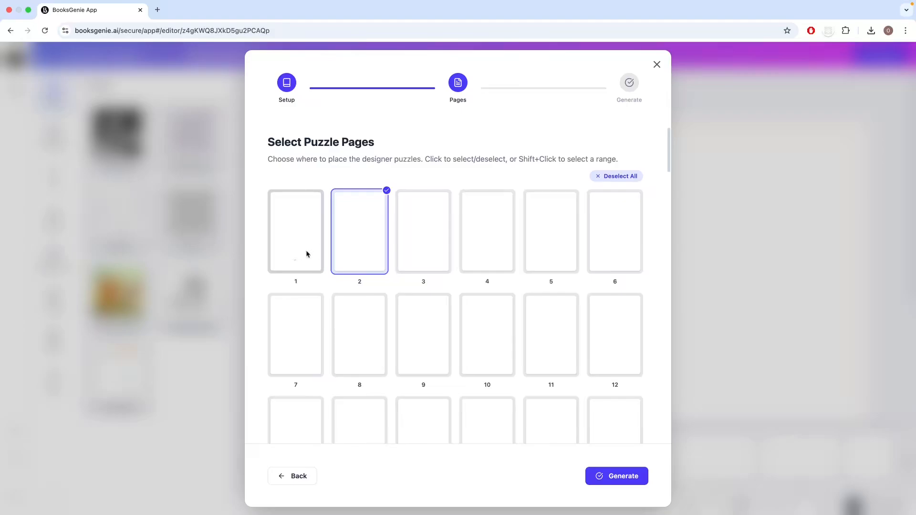
left_click(353, 253)
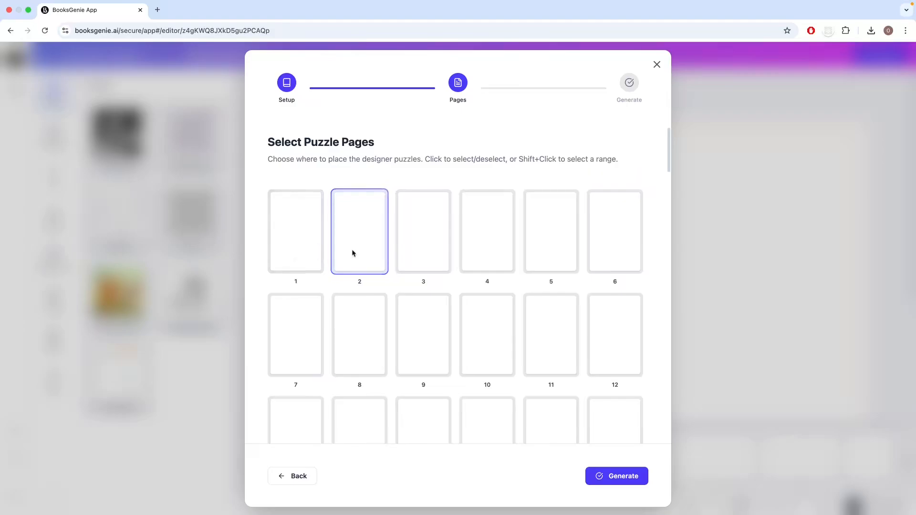
Step: Generate the design on page 3 only and open that page in the editor
left_click(431, 253)
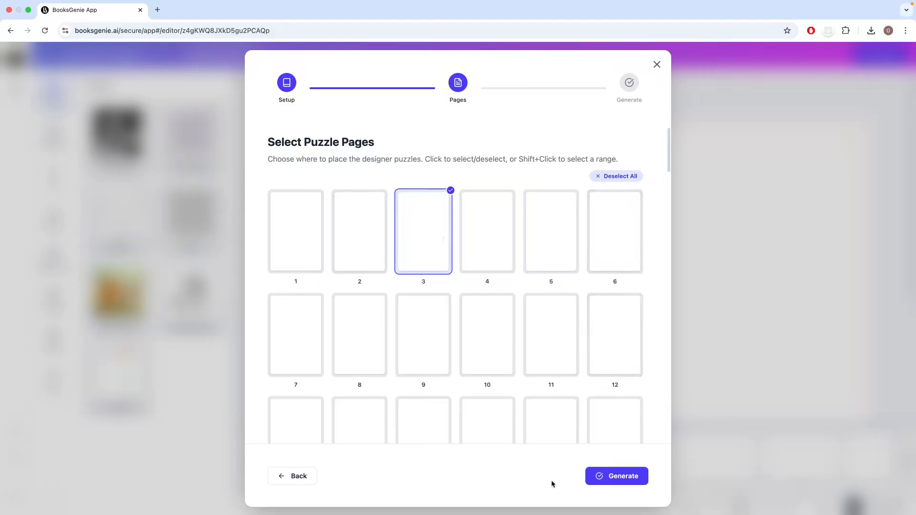
left_click(615, 477)
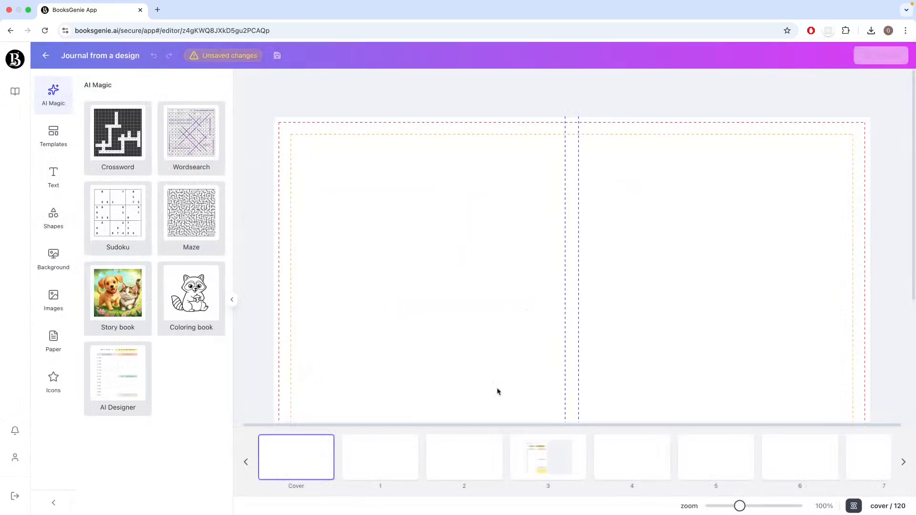
left_click(547, 465)
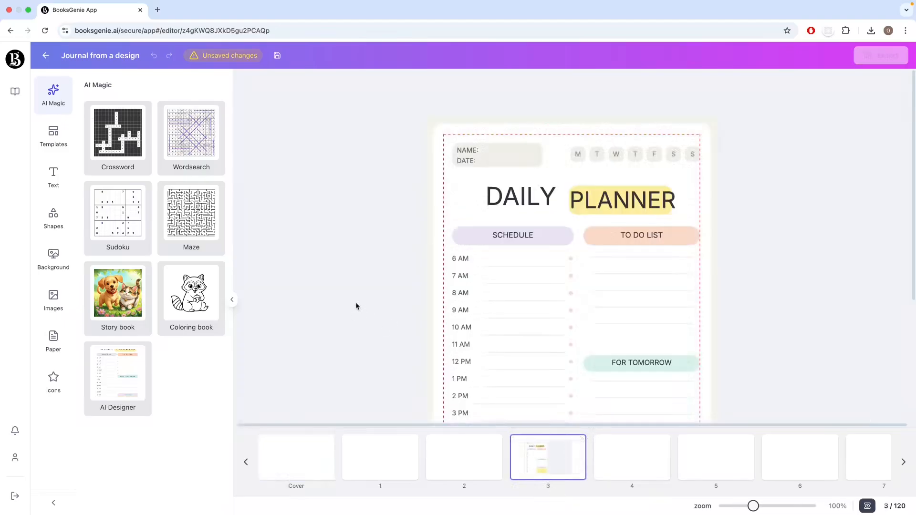
Step: Widen the yellow highlight shape behind the word PLANNER so that it covers the whole word
scroll(379, 318, "down", 5)
scroll(377, 318, "up", 3)
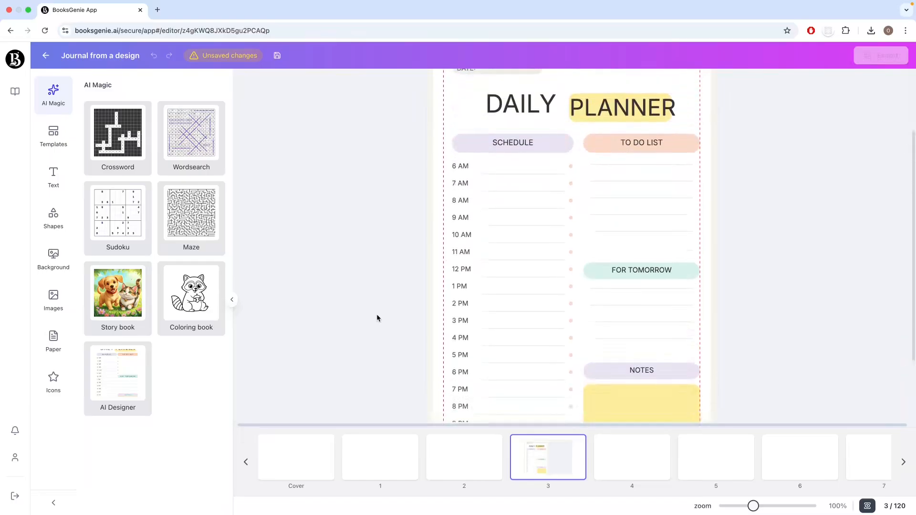
scroll(375, 318, "up", 2)
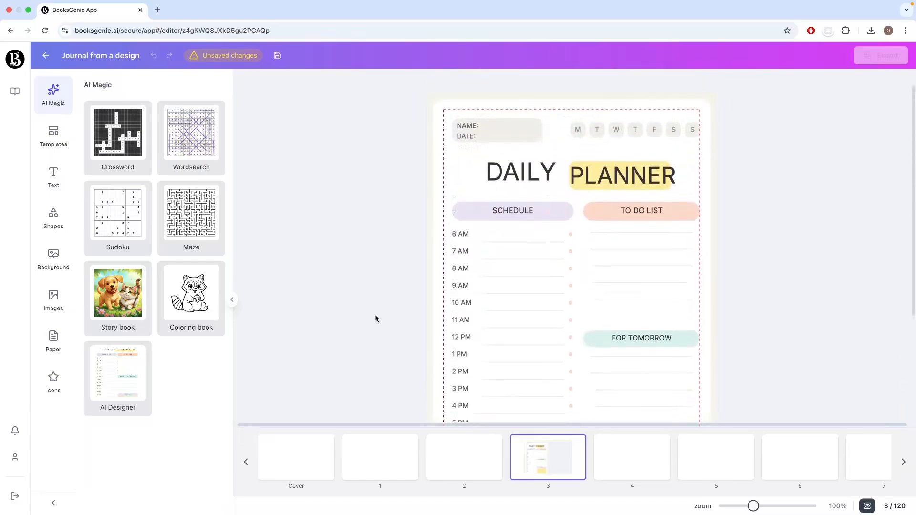
scroll(375, 318, "up", 1)
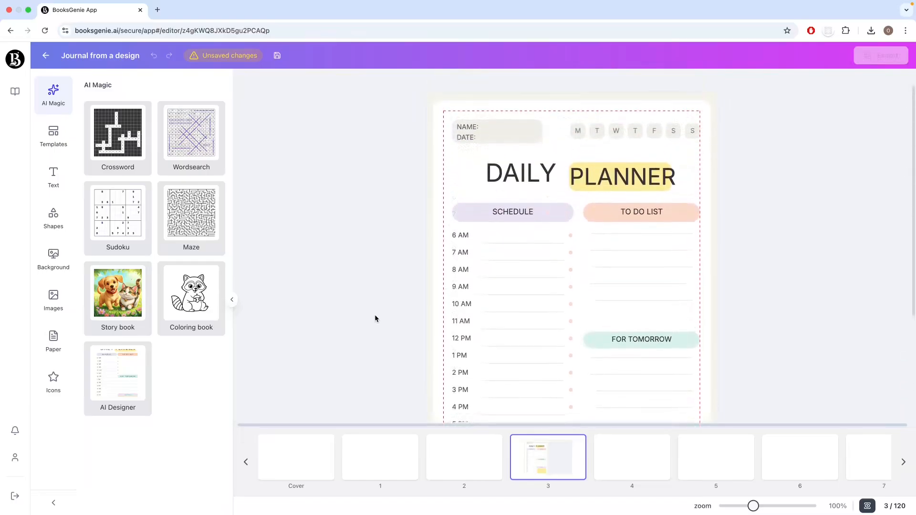
left_click(517, 188)
left_click(603, 186)
left_click(531, 191)
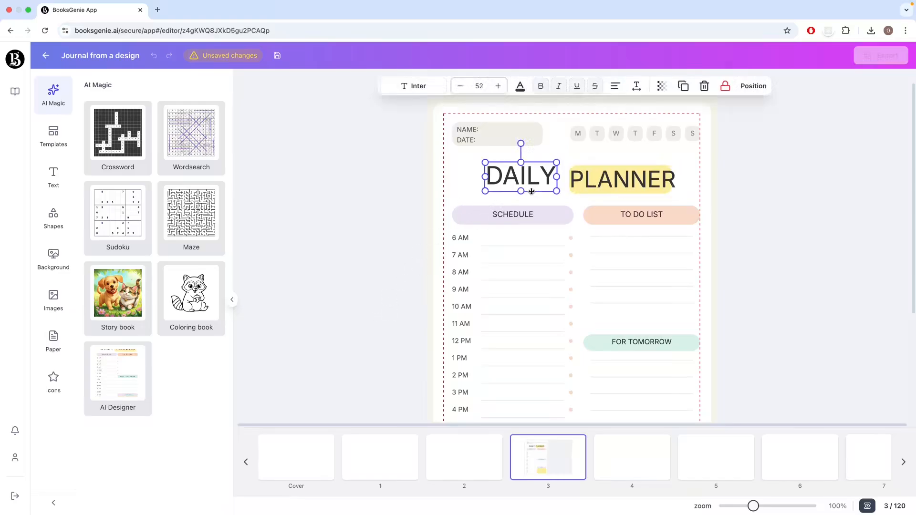
left_click(599, 166)
left_click(596, 168)
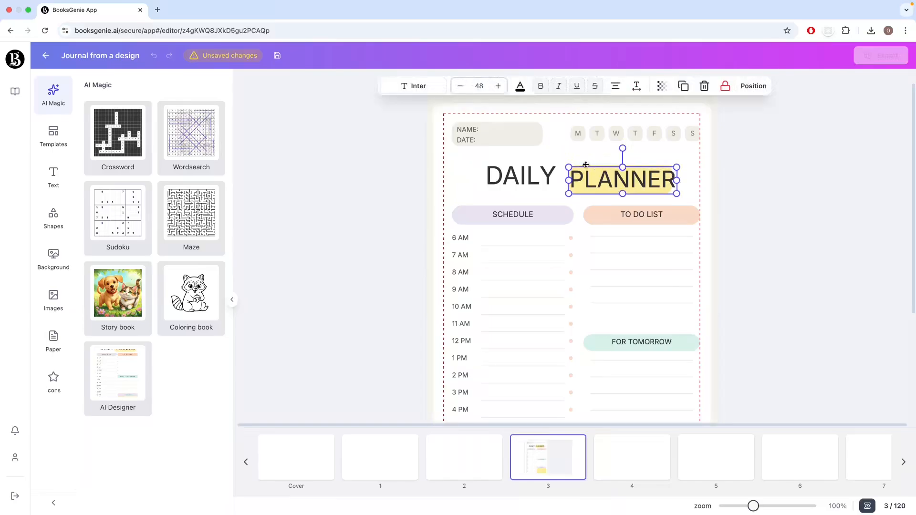
left_click(586, 164)
left_click(587, 164)
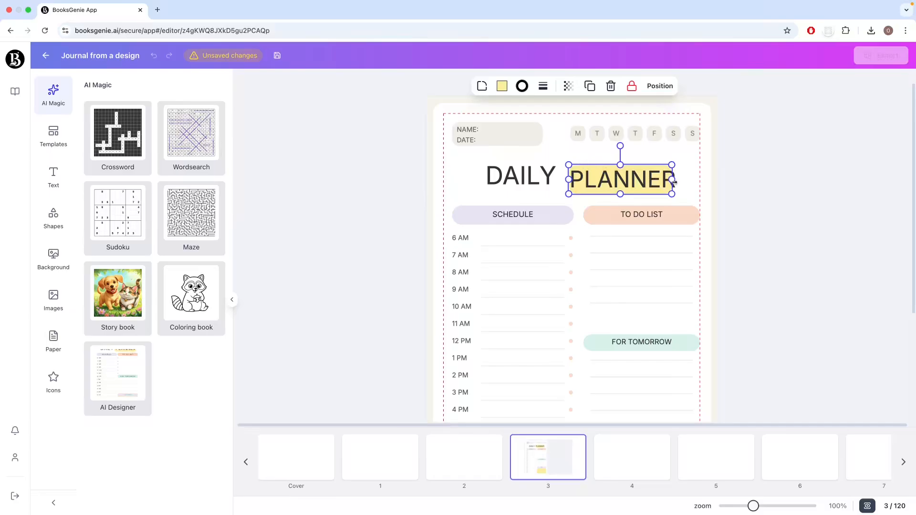
left_click_drag(672, 180, 678, 180)
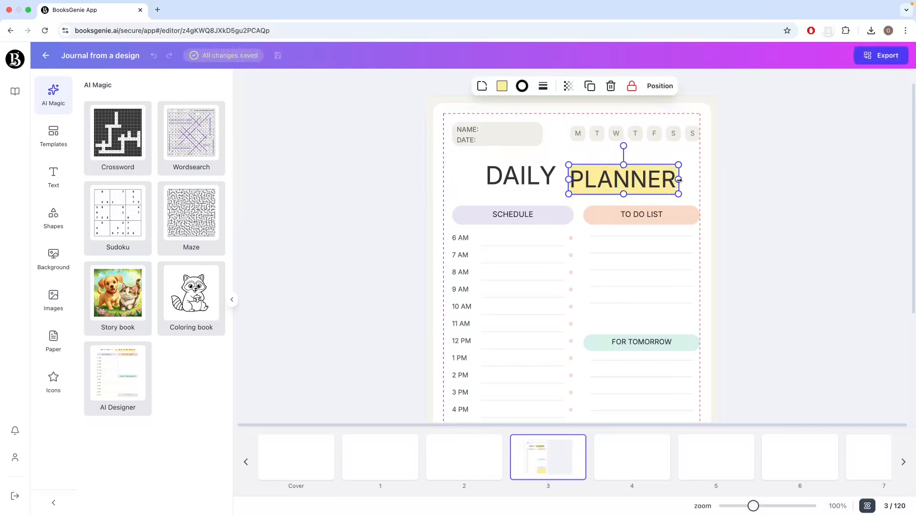
left_click(761, 197)
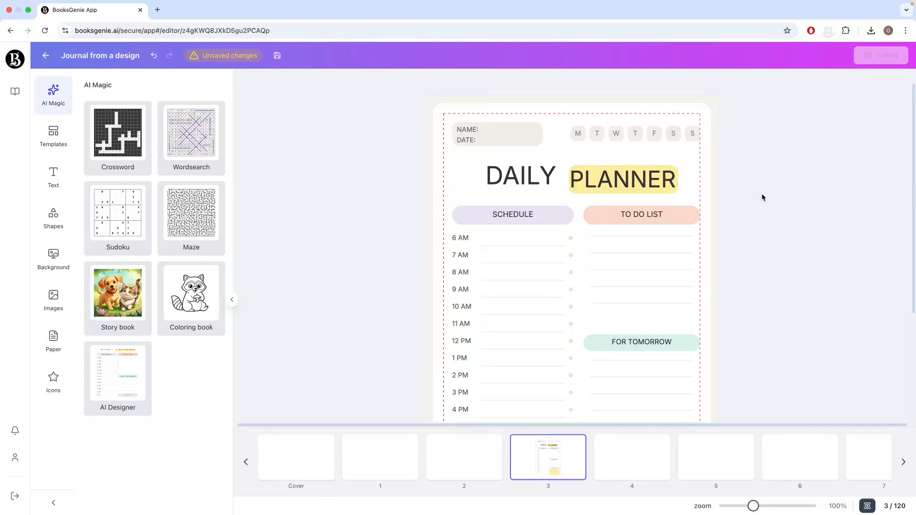
Step: Delete the large white background rectangle behind the daily planner content on page 3
scroll(754, 257, "down", 5)
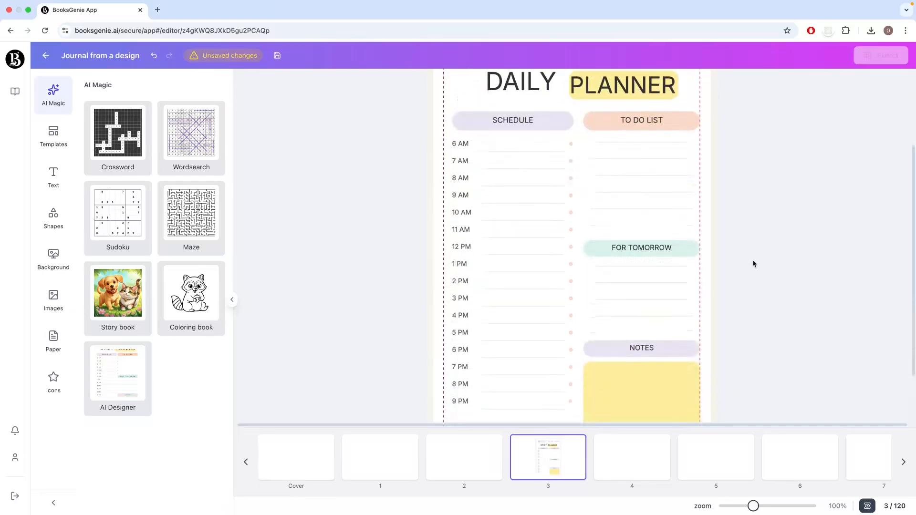
scroll(752, 261, "up", 5)
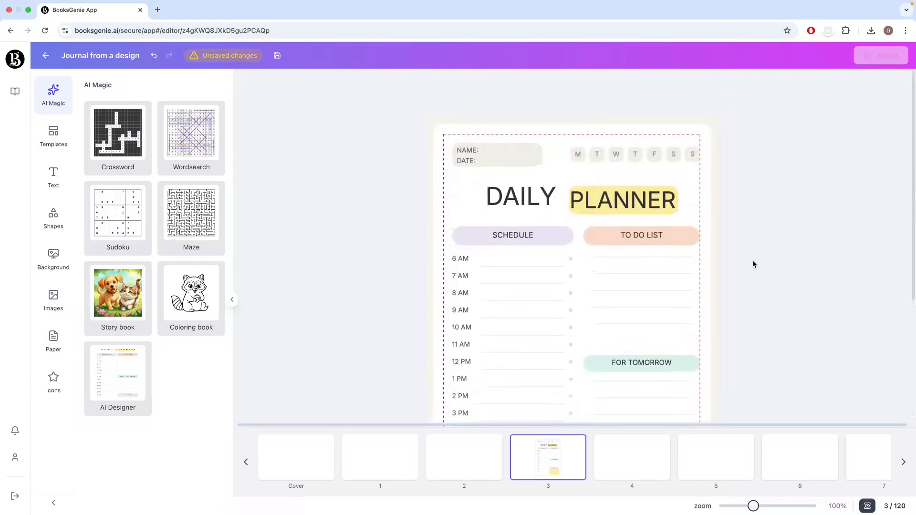
left_click(708, 131)
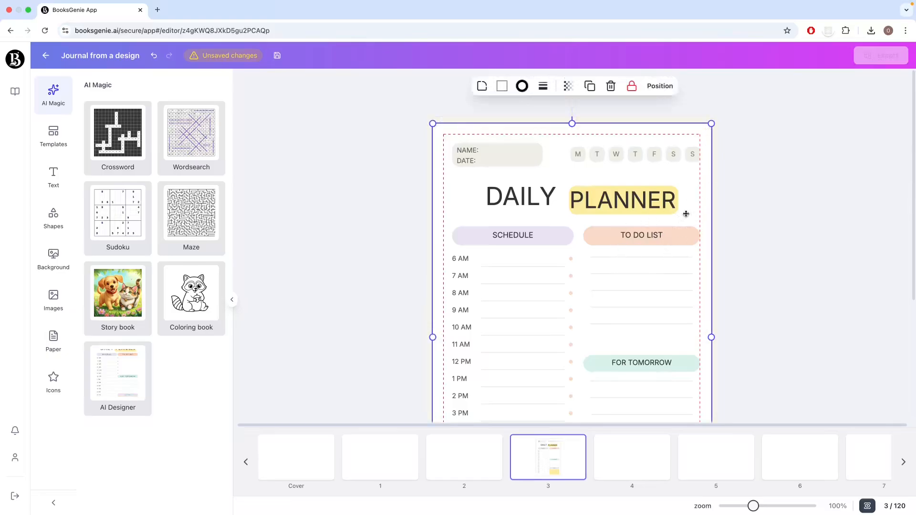
left_click(610, 86)
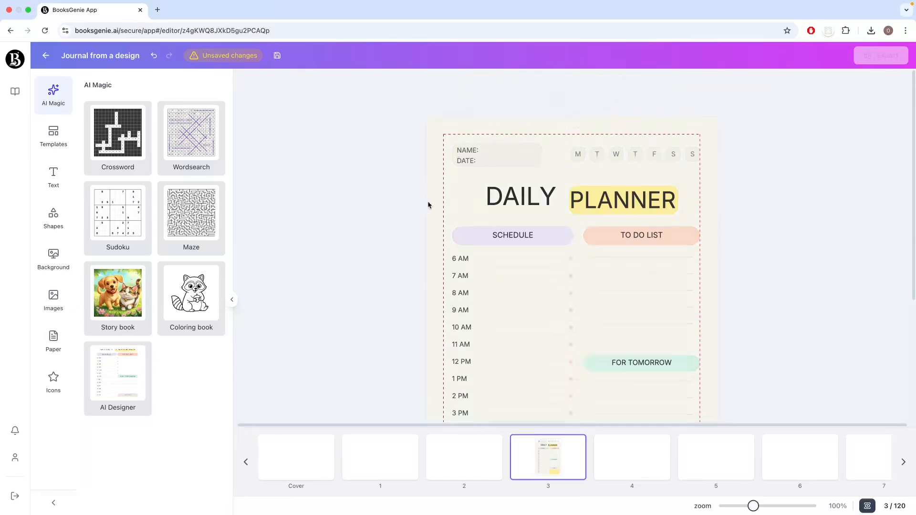
scroll(434, 220, "down", 3)
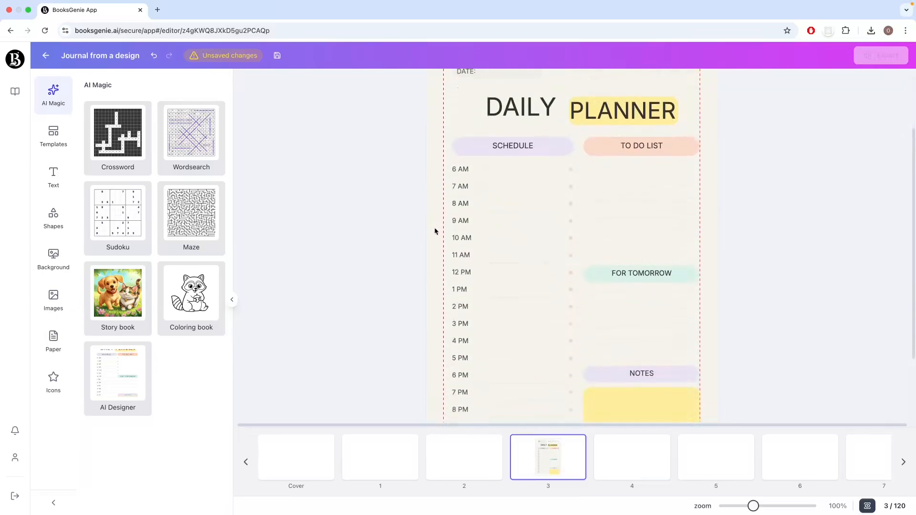
Step: Set the background colour of page 3 to white (#FFFFFF)
scroll(434, 231, "up", 3)
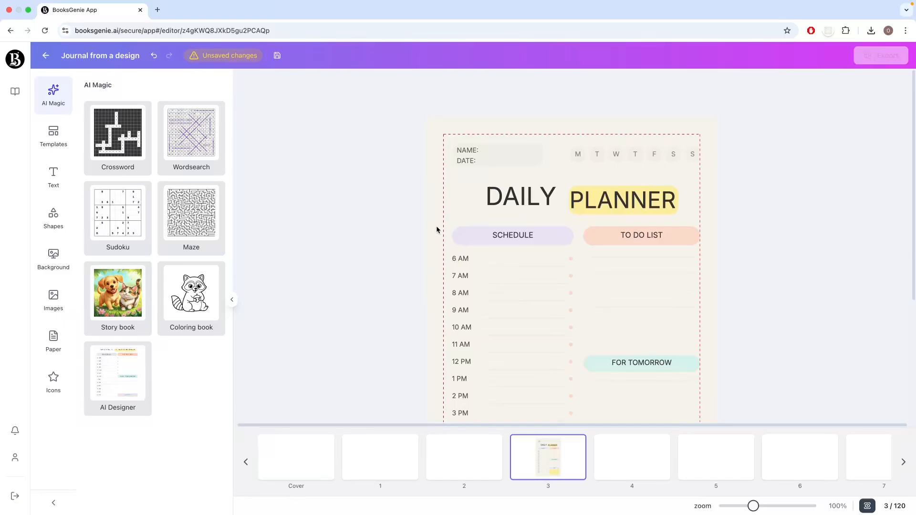
left_click(58, 266)
left_click(92, 116)
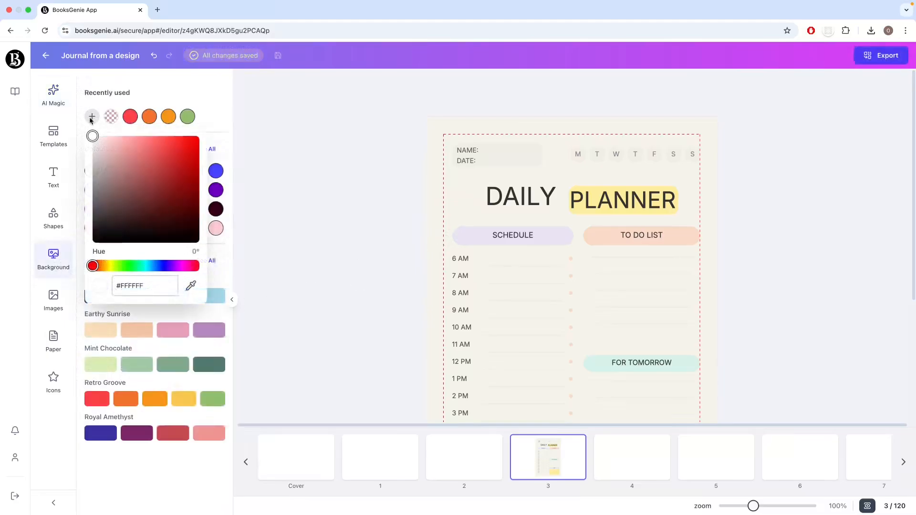
left_click(328, 253)
scroll(328, 253, "down", 5)
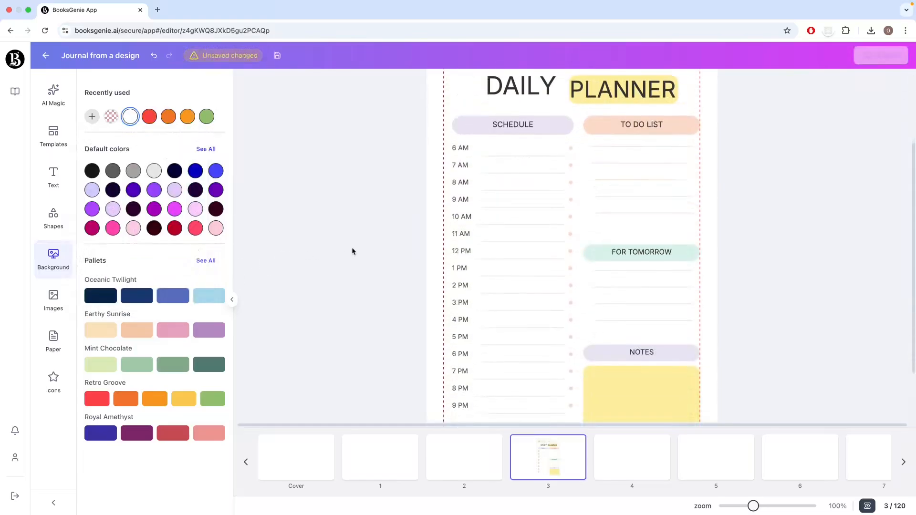
Step: Examine the daily planner layout on page 3 from top to bottom, including the separate DAILY and PLANNER title texts
scroll(352, 251, "up", 4)
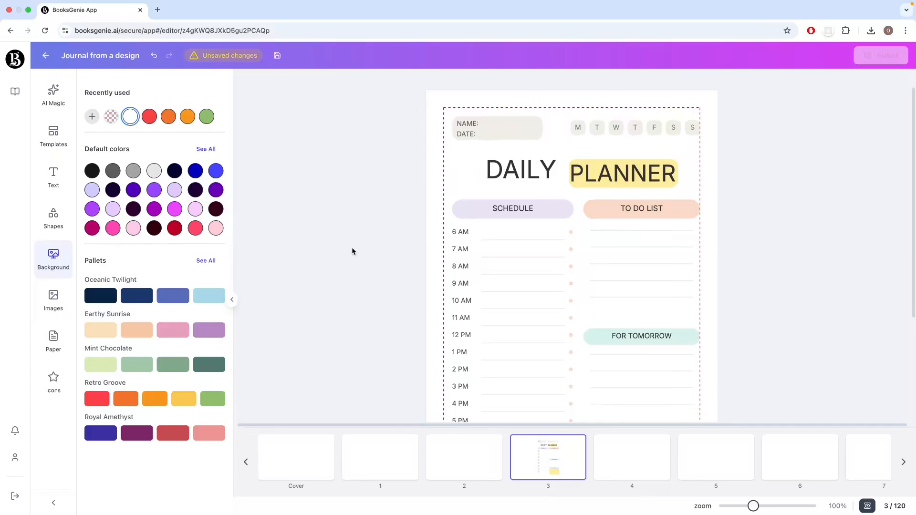
scroll(352, 251, "down", 7)
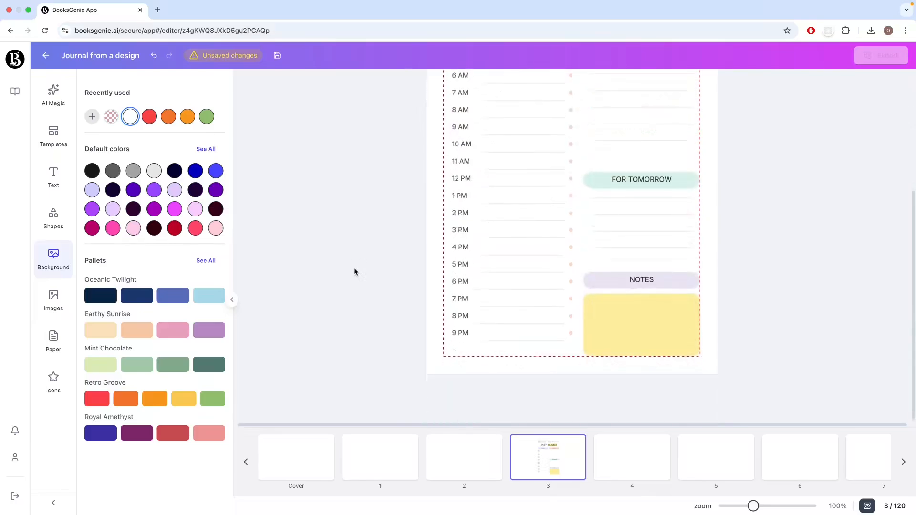
scroll(354, 272, "up", 8)
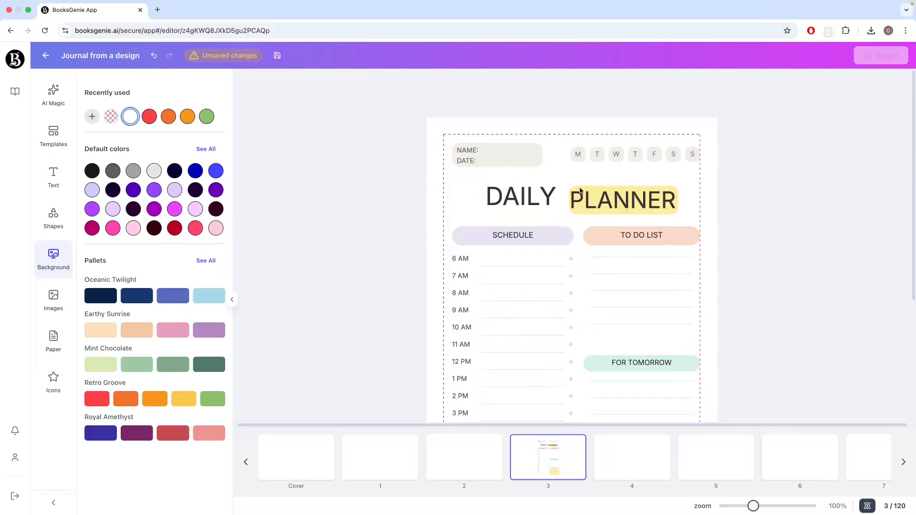
left_click(626, 205)
left_click(532, 204)
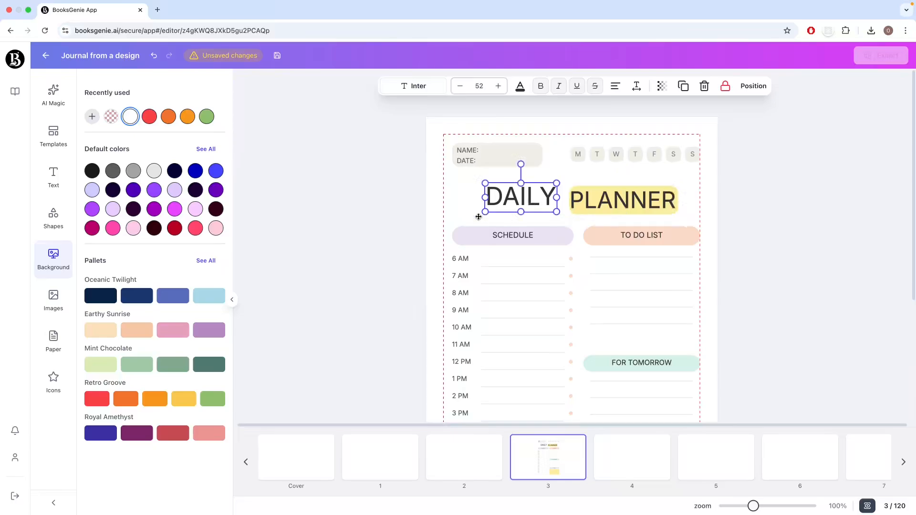
scroll(400, 266, "down", 7)
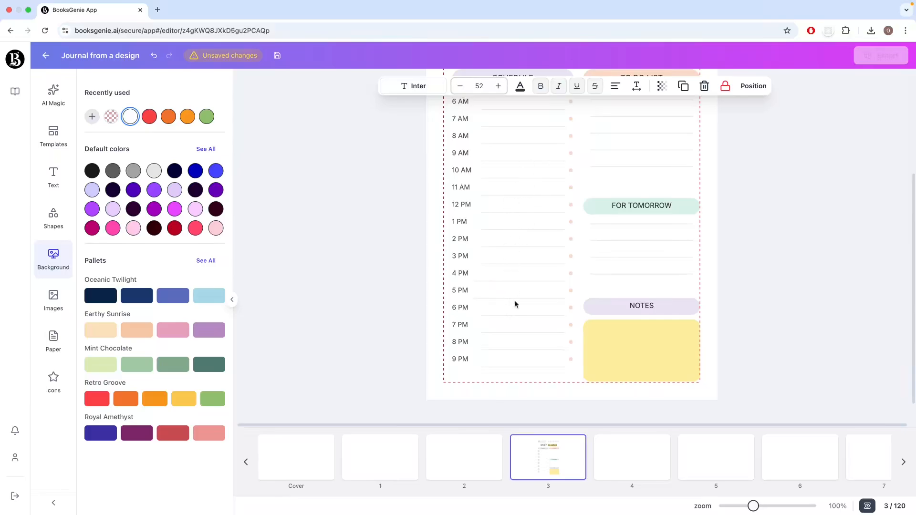
scroll(384, 300, "up", 7)
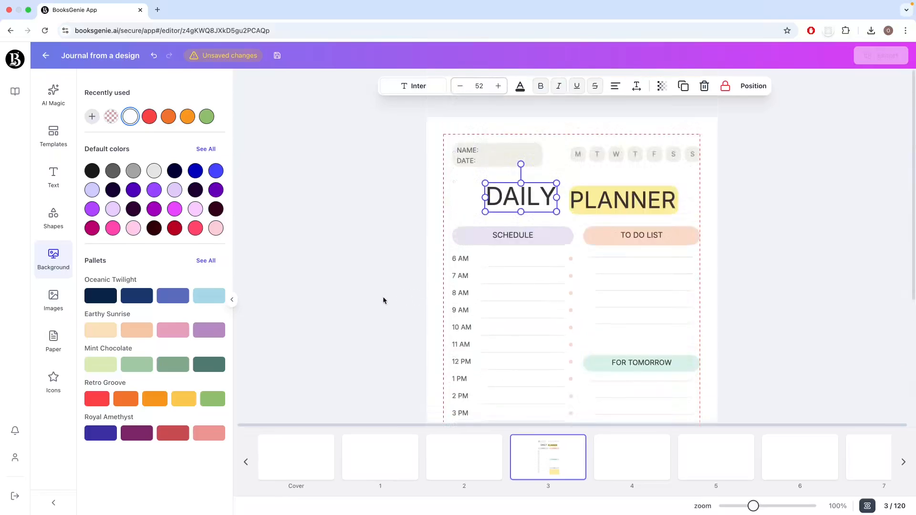
left_click(410, 262)
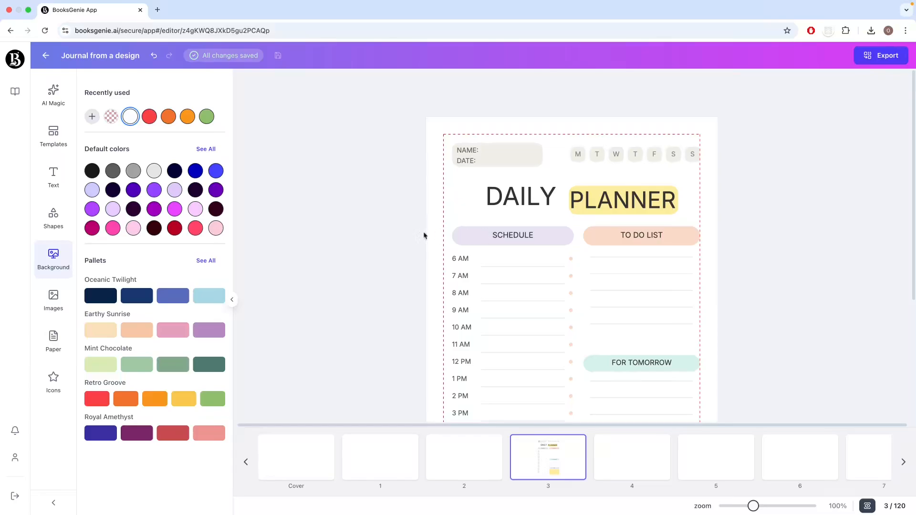
Step: Check that the elements on page 3, such as the title and the NAME and DATE text, can be selected individually
scroll(714, 268, "down", 1)
scroll(713, 268, "down", 2)
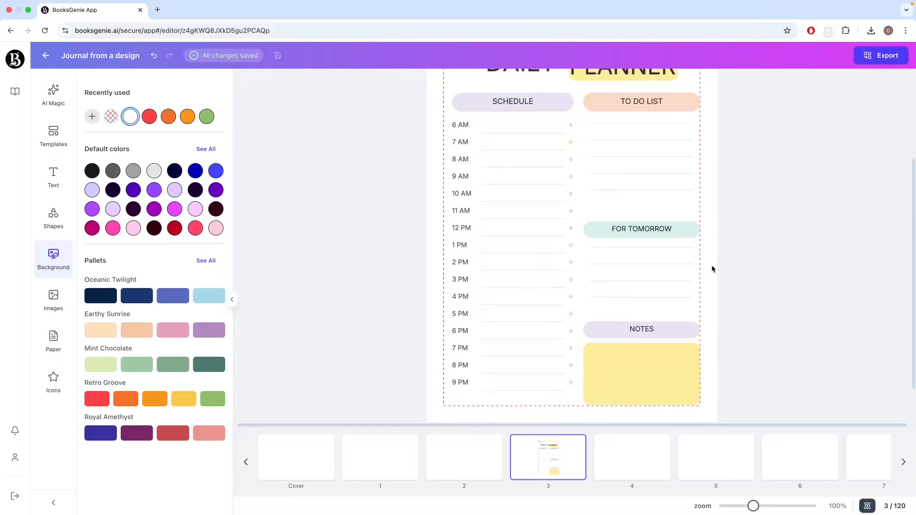
scroll(712, 269, "up", 3)
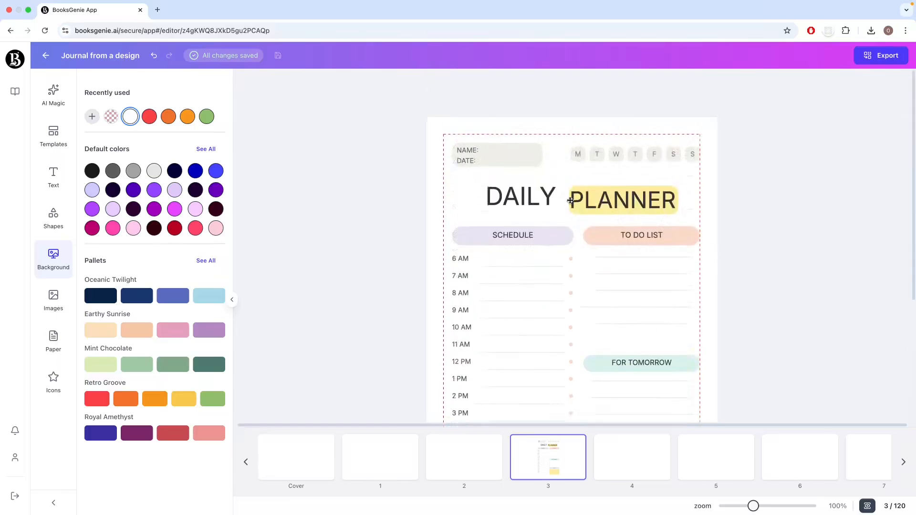
left_click(570, 199)
left_click(491, 188)
left_click(449, 149)
left_click(450, 150)
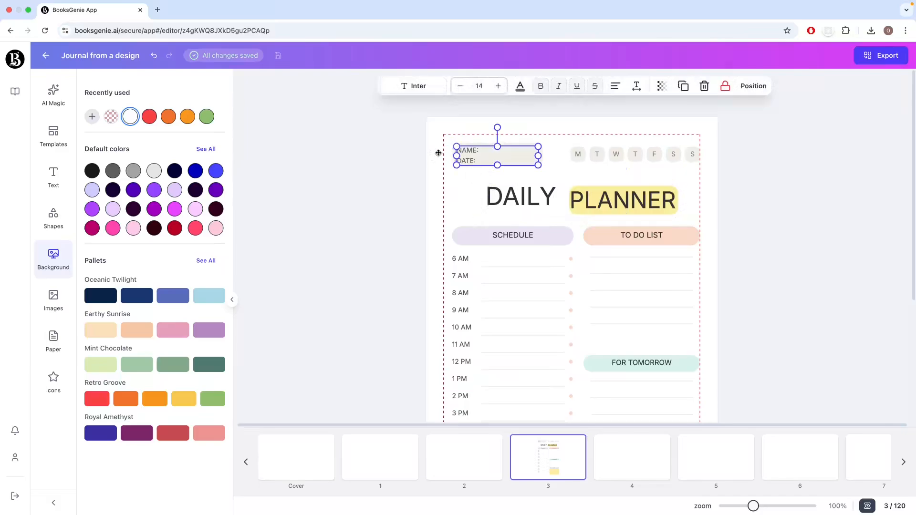
left_click(411, 155)
scroll(671, 318, "down", 4)
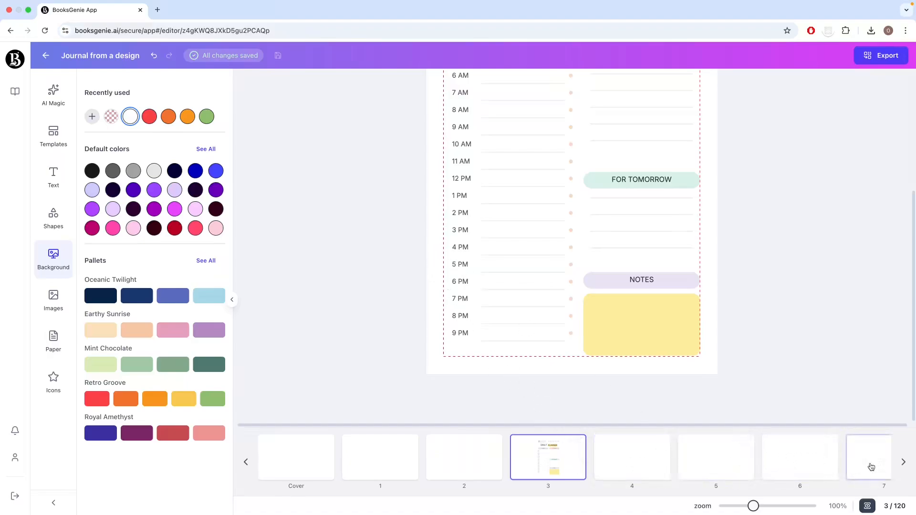
scroll(568, 411, "up", 1)
Step: Copy the daily planner content of page 3 onto pages 4 through 120, replacing their existing content
mouse_move(534, 477)
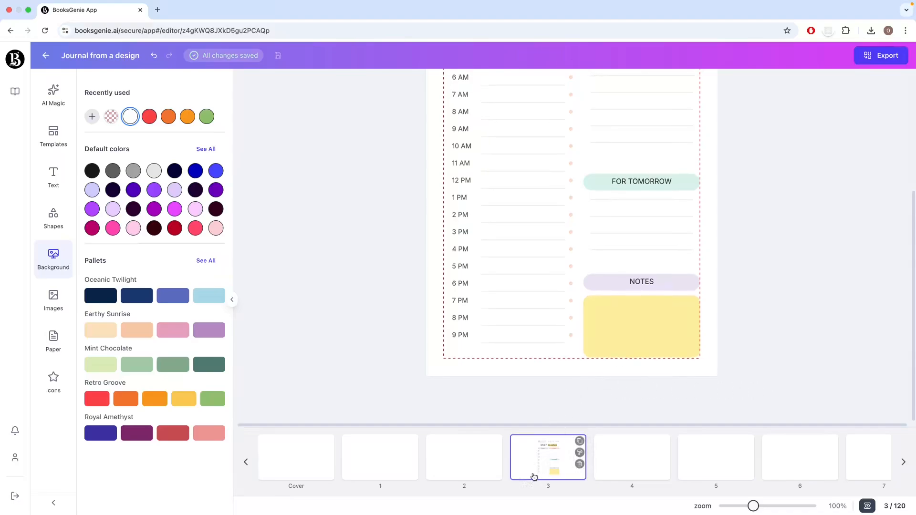
scroll(565, 333, "up", 5)
scroll(577, 296, "up", 5)
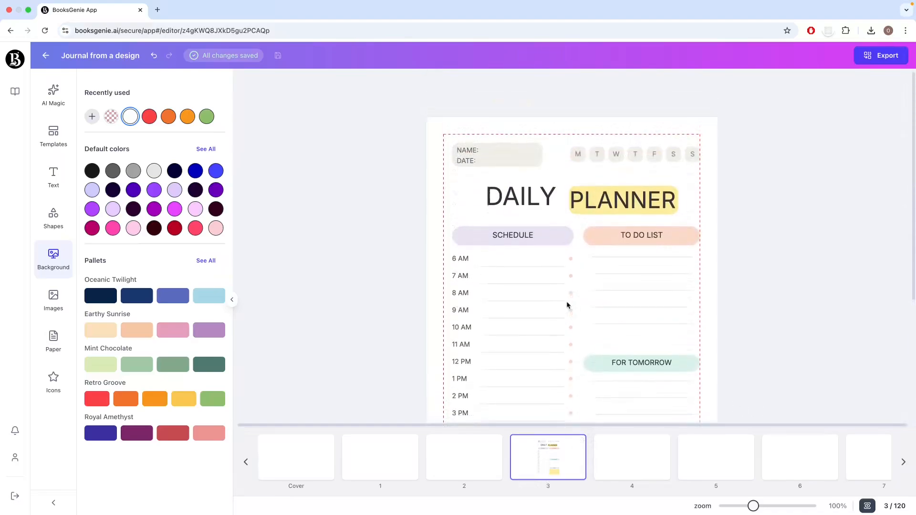
scroll(544, 310, "down", 3)
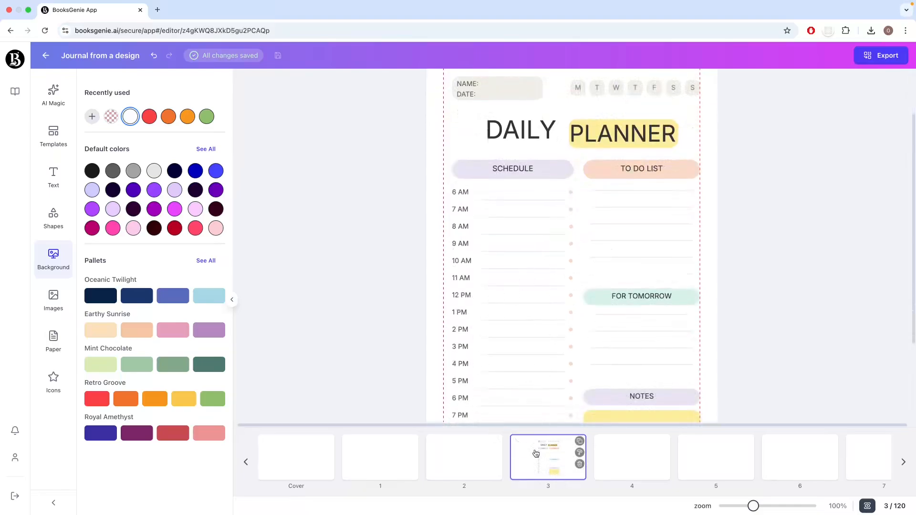
left_click(580, 453)
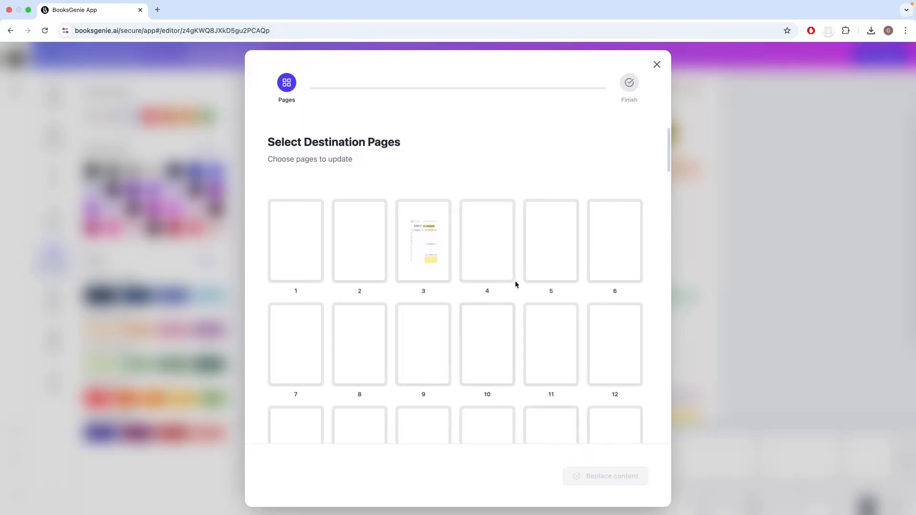
scroll(509, 368, "down", 2)
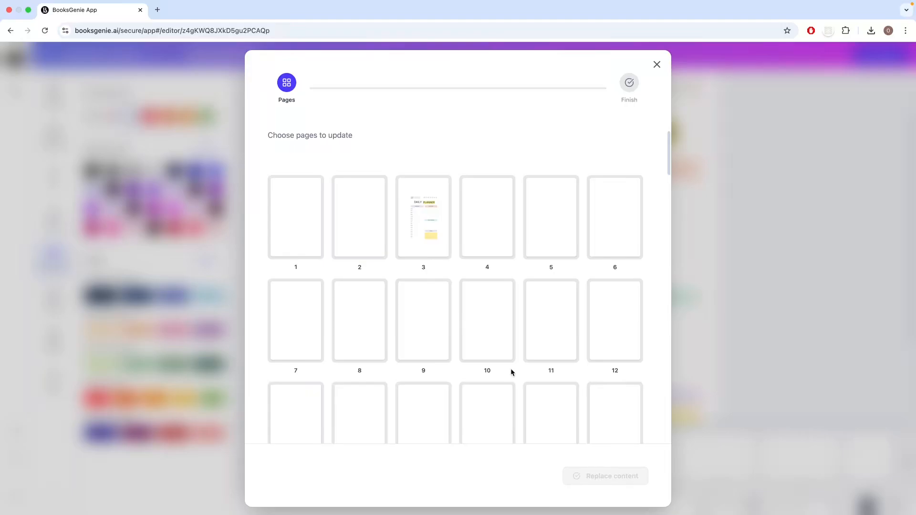
scroll(511, 370, "down", 2)
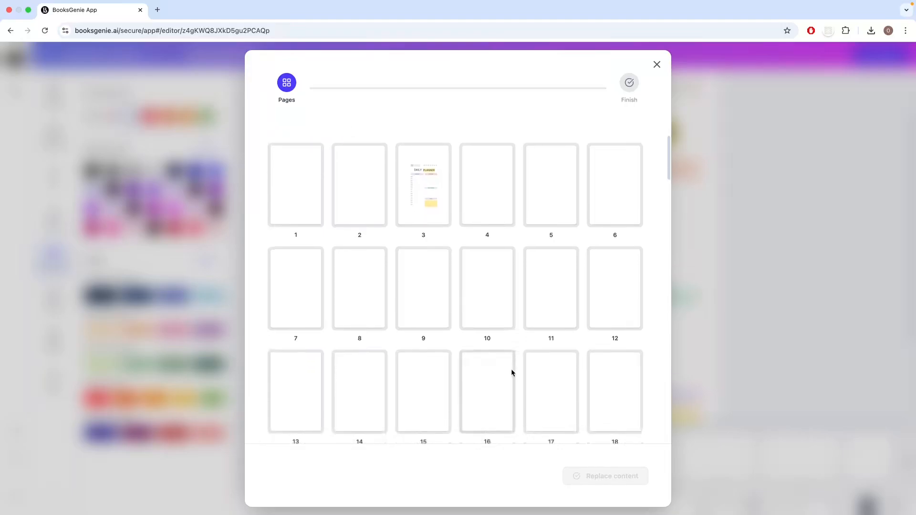
left_click(493, 210)
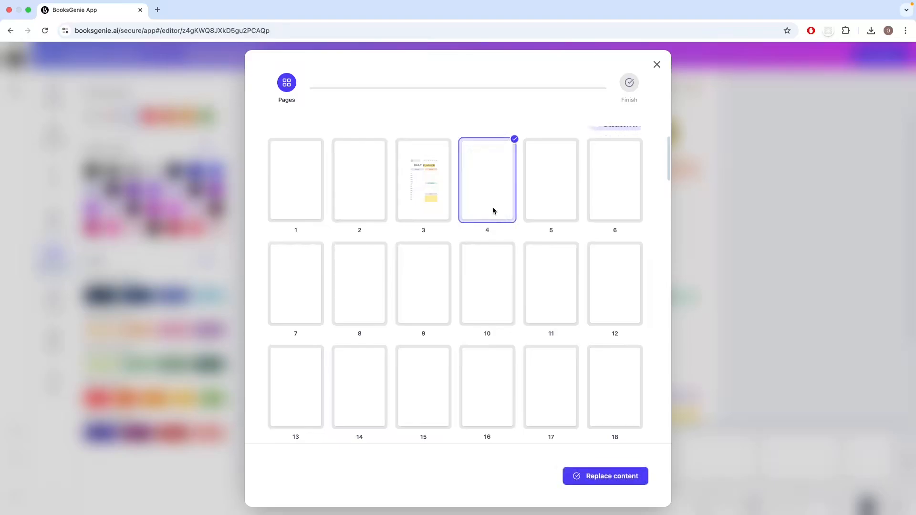
scroll(505, 288, "up", 2)
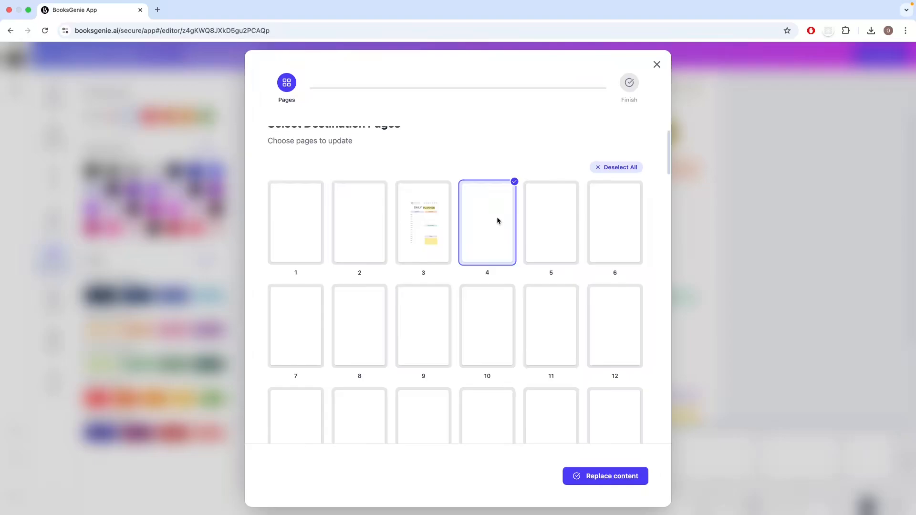
scroll(498, 248, "down", 20)
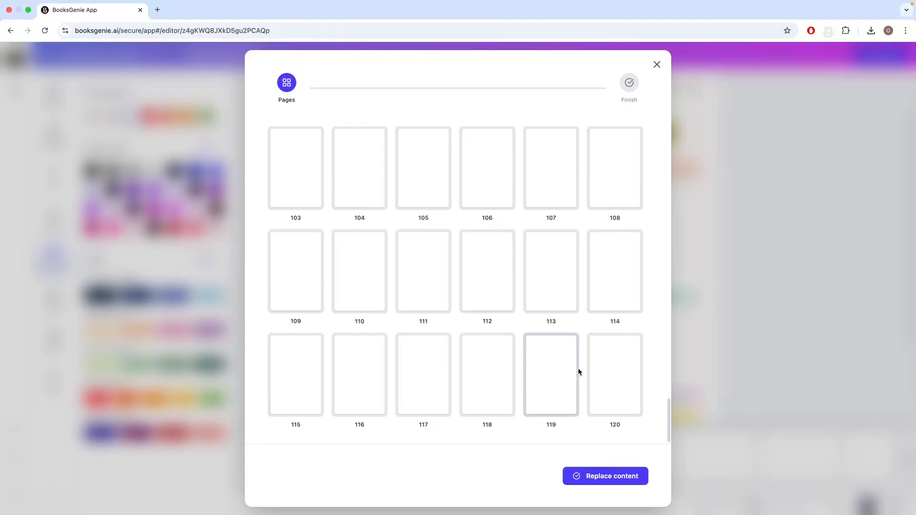
left_click(619, 387, "shift")
scroll(549, 378, "up", 2)
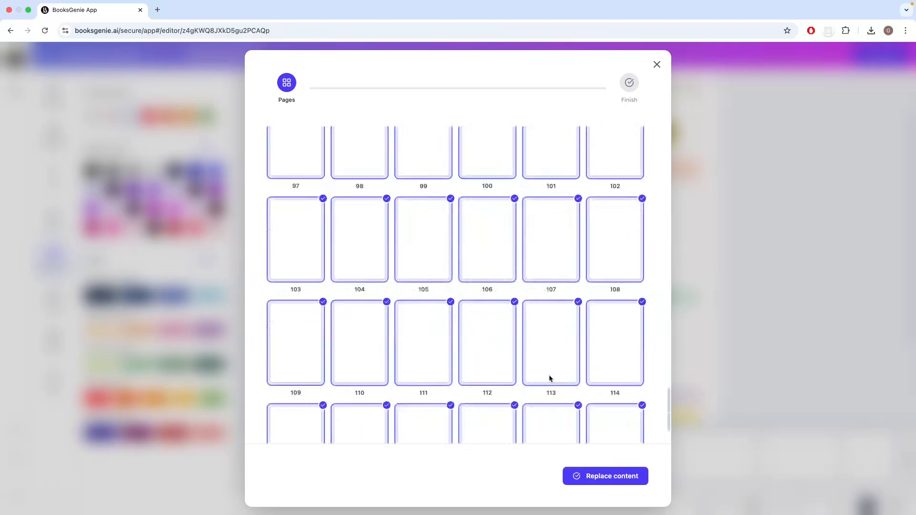
scroll(549, 378, "up", 20)
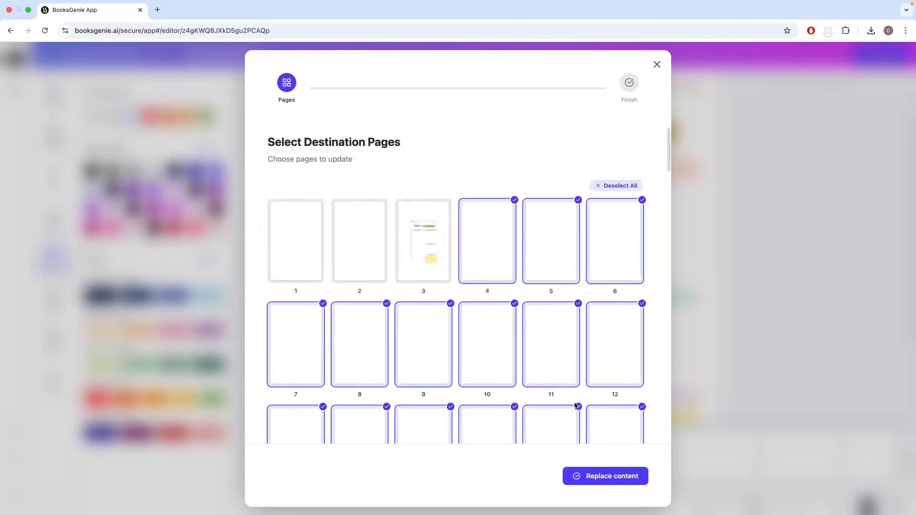
left_click(606, 481)
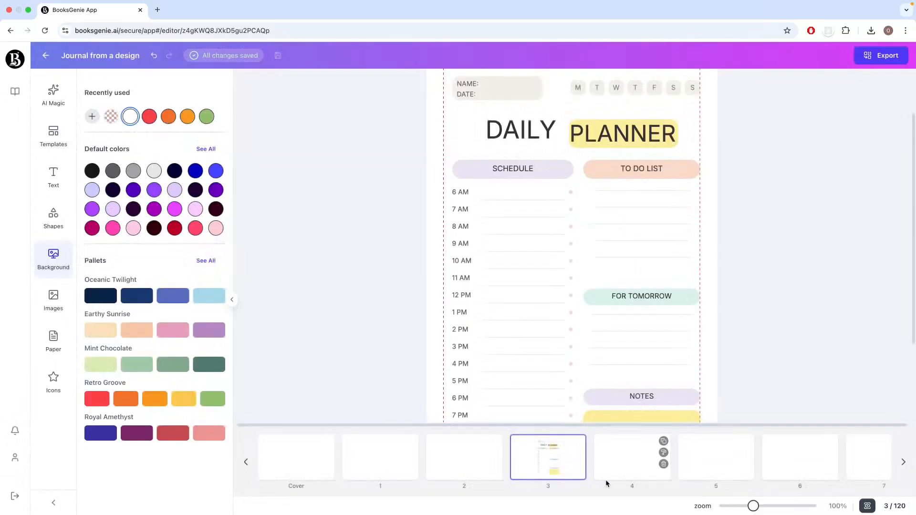
Step: Go through pages 4 to 8 to check the copied daily planner layout
left_click(635, 471)
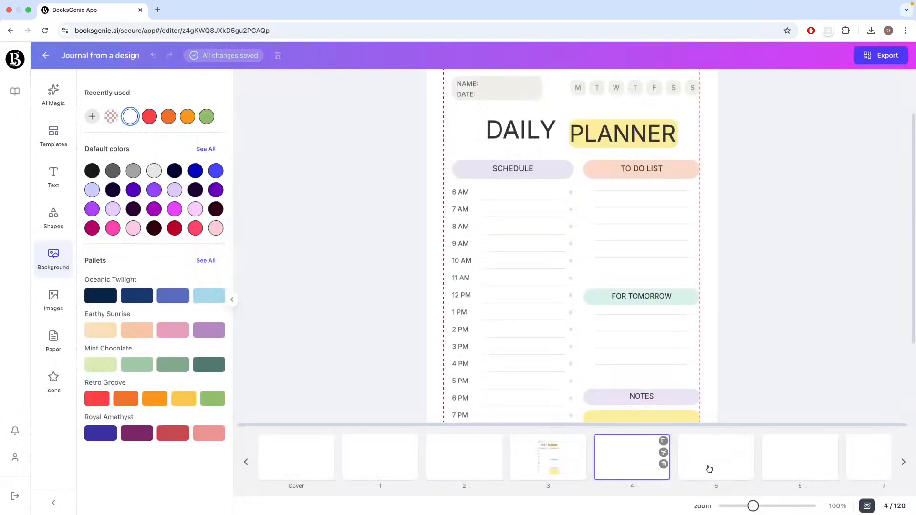
left_click(708, 469)
left_click(800, 469)
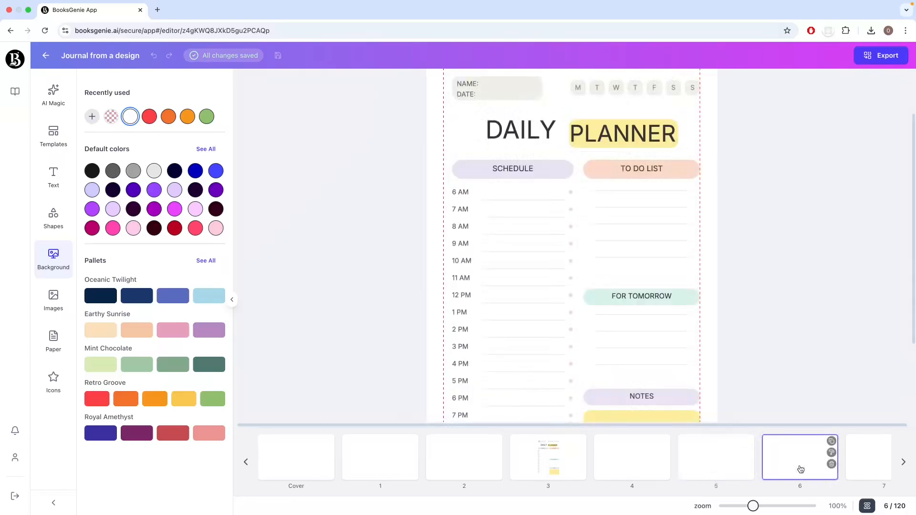
left_click(865, 460)
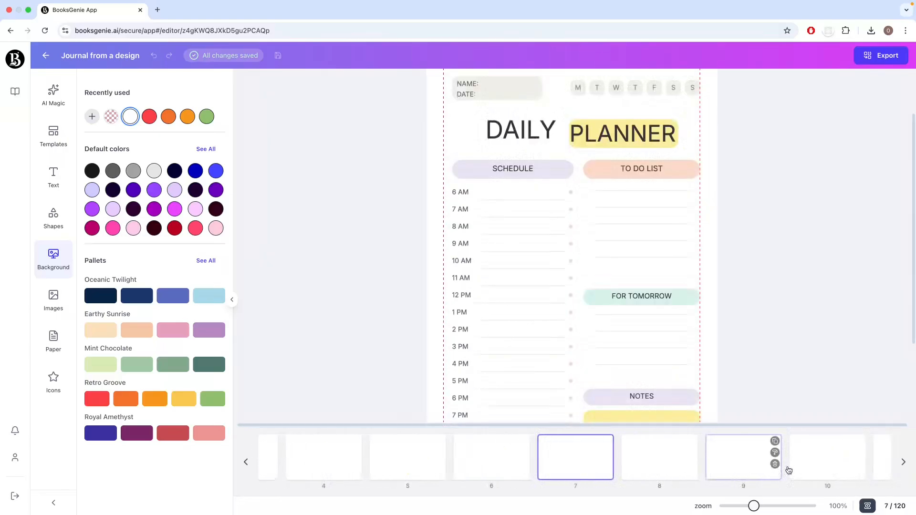
left_click(707, 467)
left_click(647, 467)
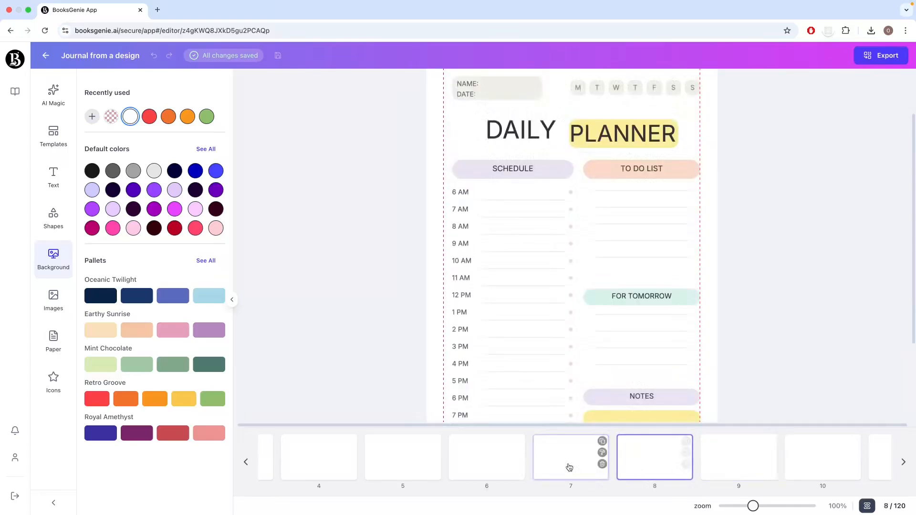
left_click(569, 467)
left_click(505, 463)
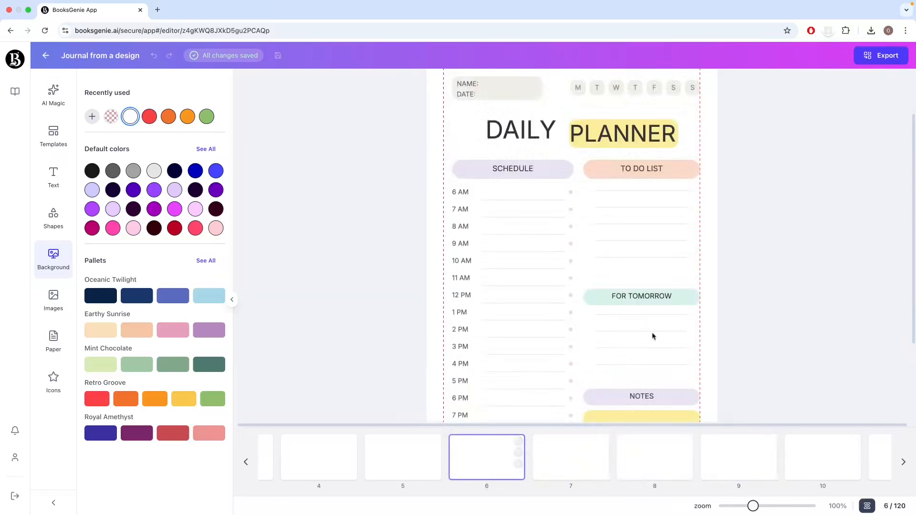
scroll(652, 333, "up", 2)
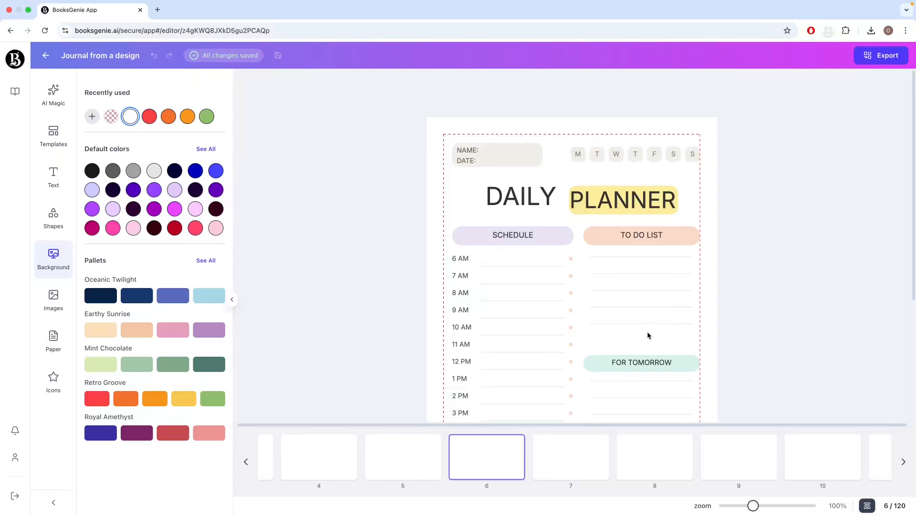
Step: Collapse the background options and open the book's cover for editing
left_click(232, 300)
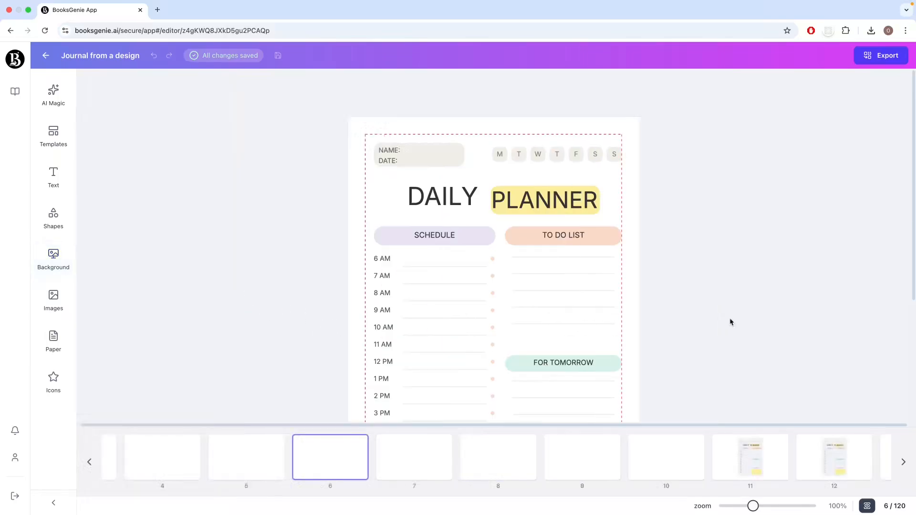
scroll(686, 336, "down", 4)
scroll(687, 338, "up", 4)
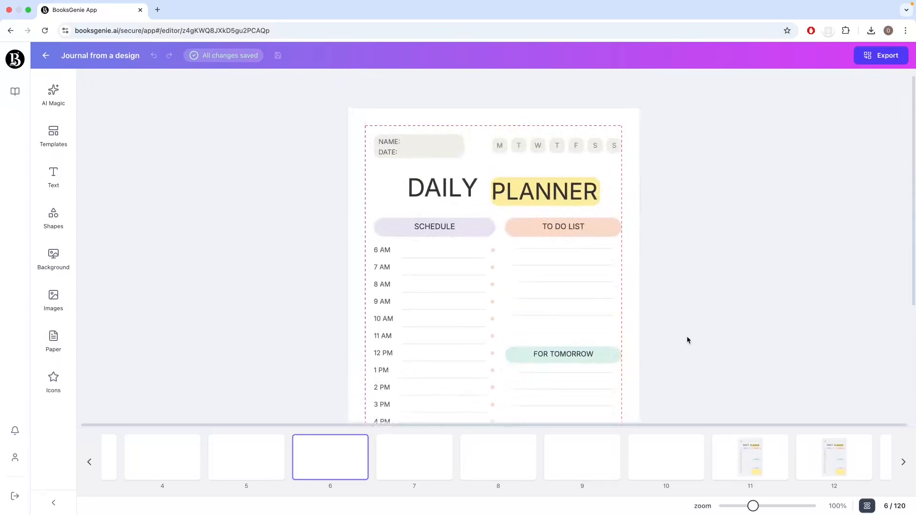
scroll(150, 472, "left", 5)
left_click(147, 471)
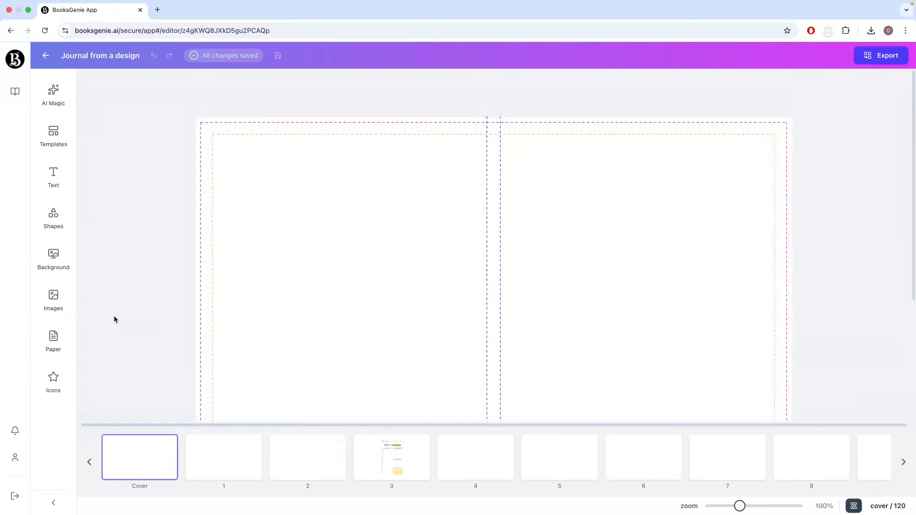
Step: Search the Pixabay images for "background" and limit the results to illustrations
left_click(66, 309)
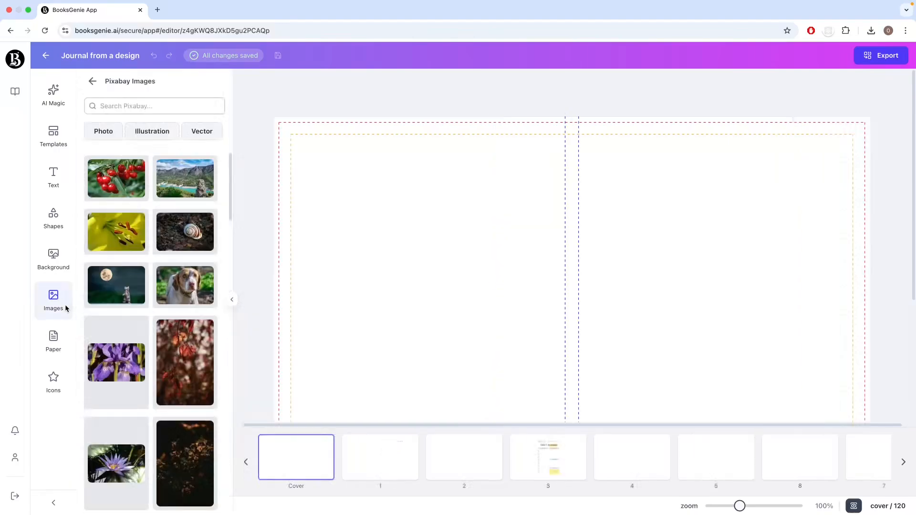
left_click(92, 81)
left_click(199, 382)
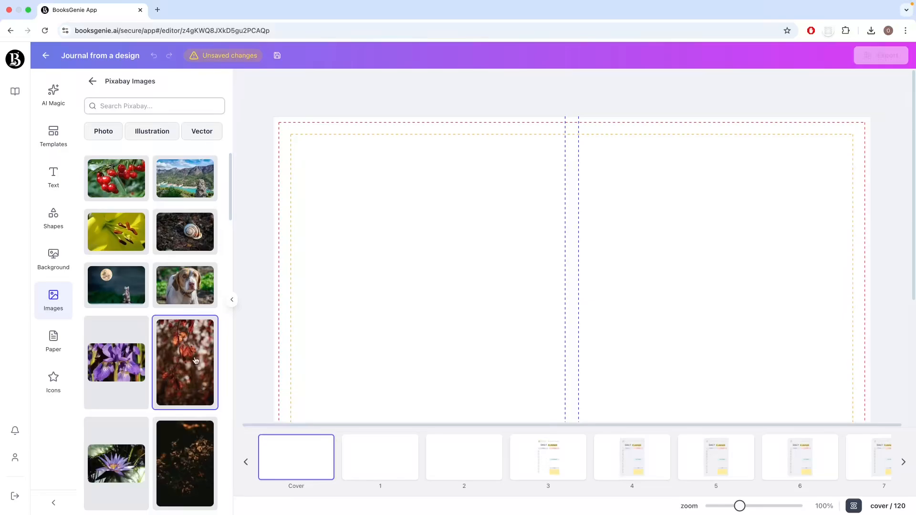
left_click(137, 106)
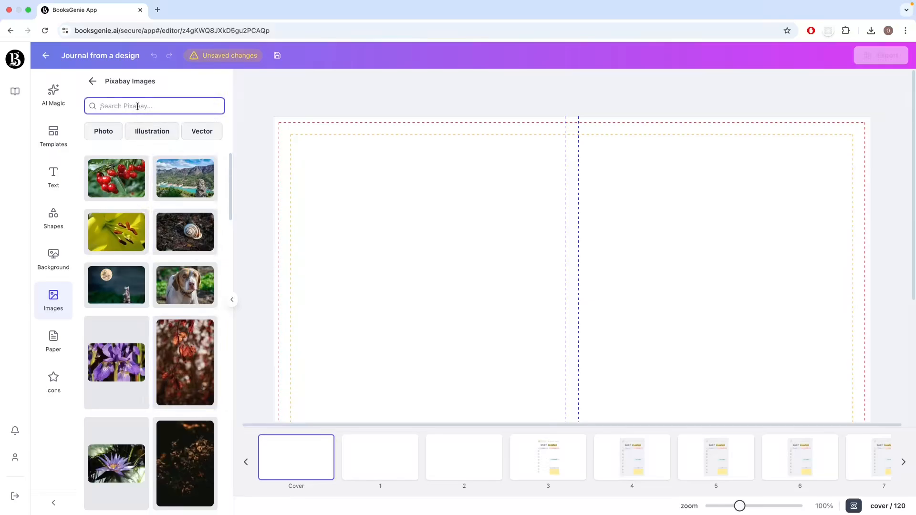
type("background")
key("Return")
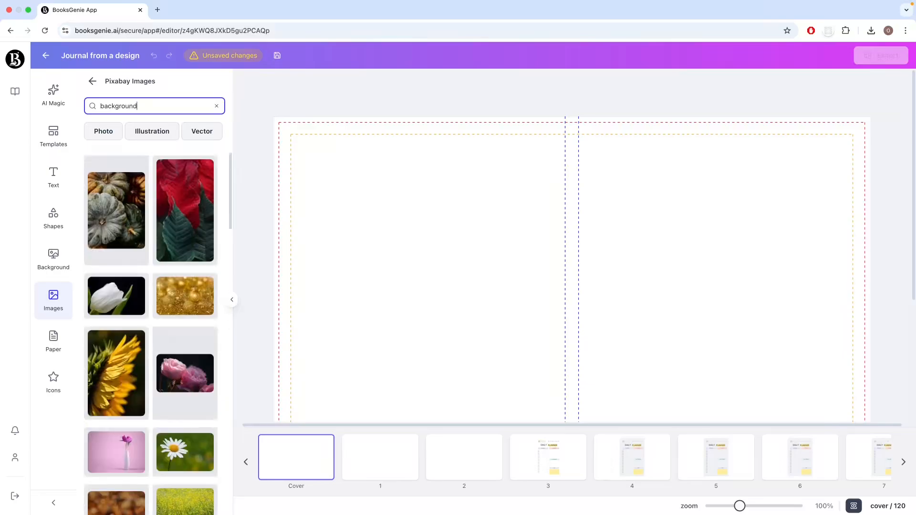
left_click(146, 132)
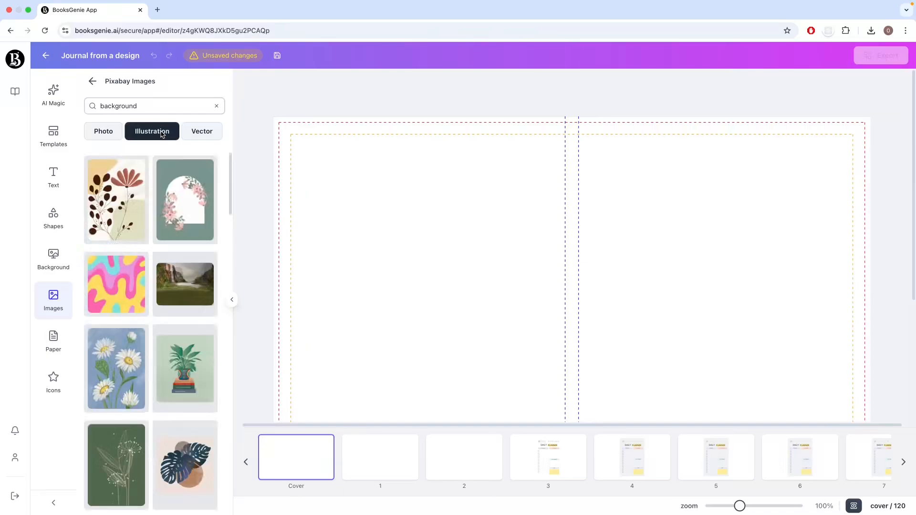
Step: Add the dark green dandelion illustration to the cover and move it onto the front cover, aligned with the spine
scroll(197, 352, "down", 4)
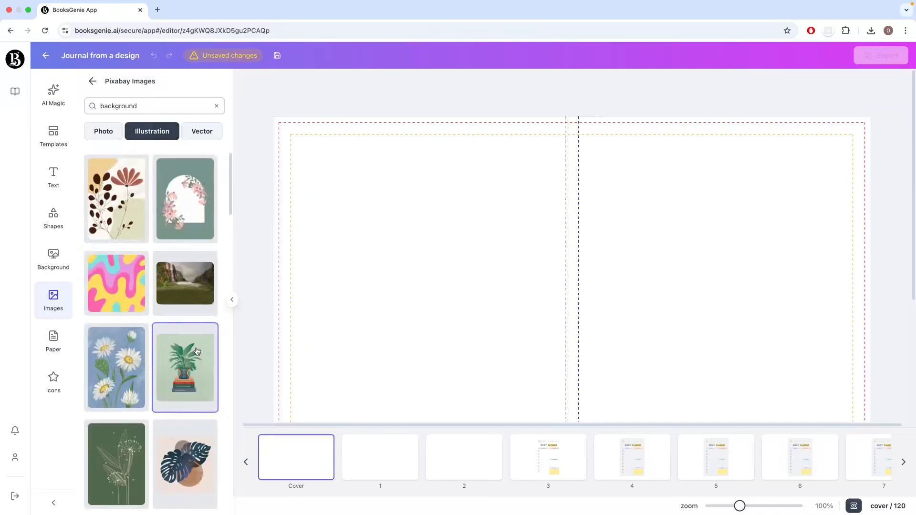
scroll(197, 351, "up", 4)
scroll(197, 352, "down", 3)
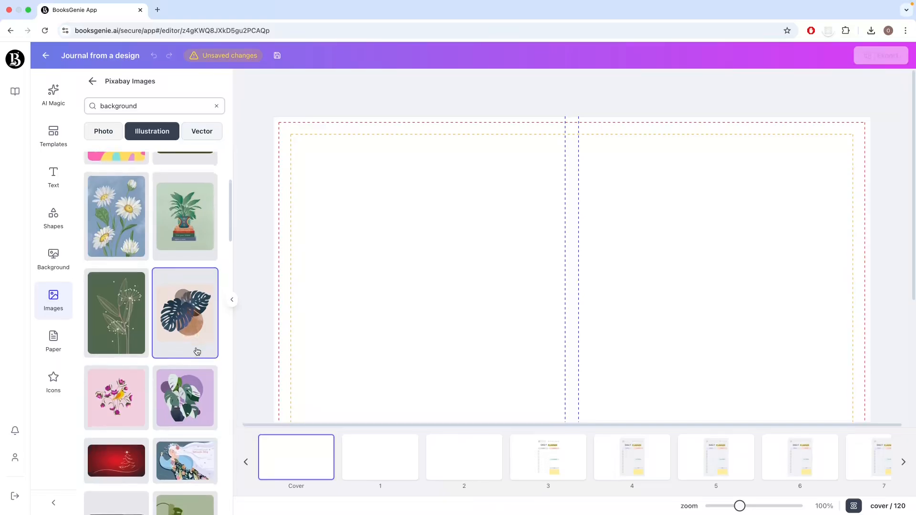
scroll(197, 352, "down", 2)
scroll(197, 351, "down", 5)
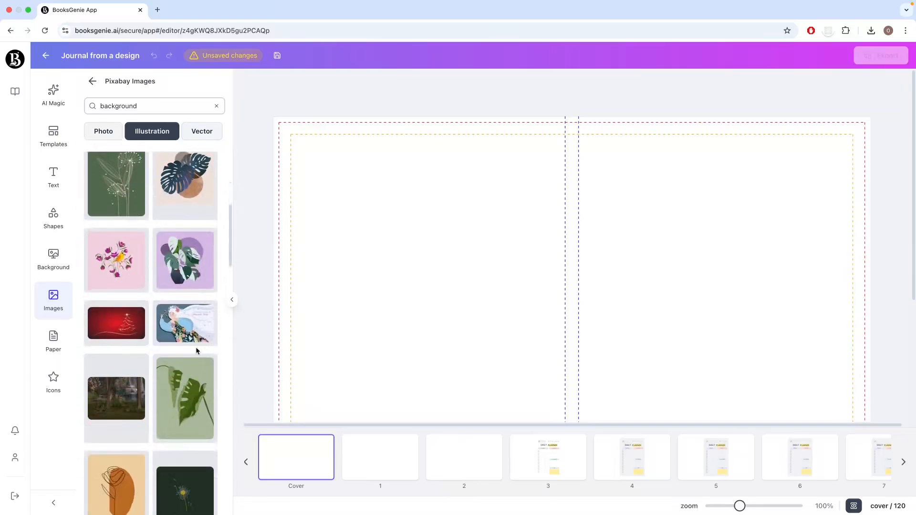
scroll(197, 352, "down", 1)
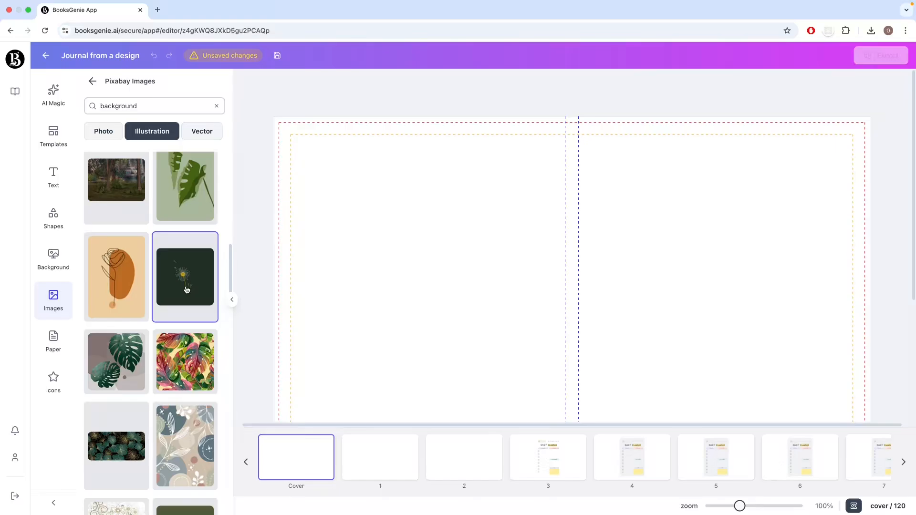
left_click(186, 290)
left_click_drag(624, 297, 795, 272)
Step: Enlarge the dandelion image and reposition it to fill the front cover's height, extending past the spine onto the back
scroll(711, 303, "down", 2)
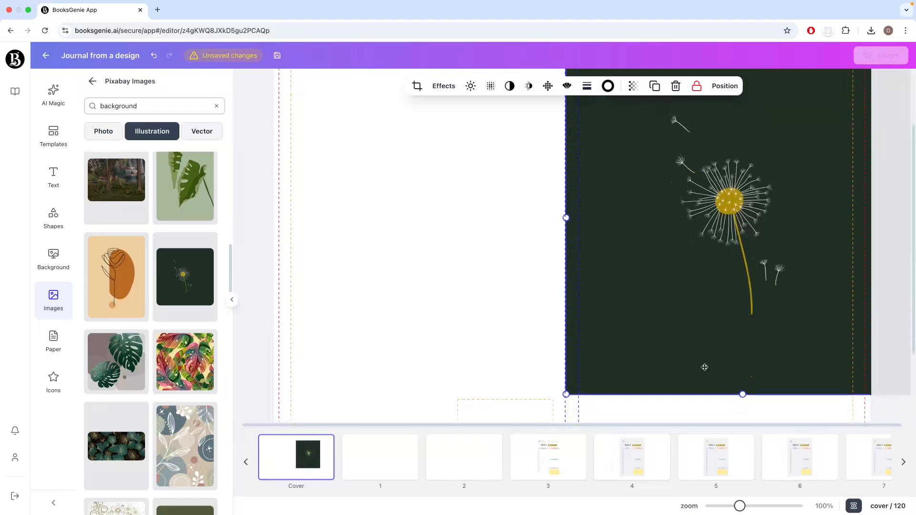
scroll(705, 369, "down", 2)
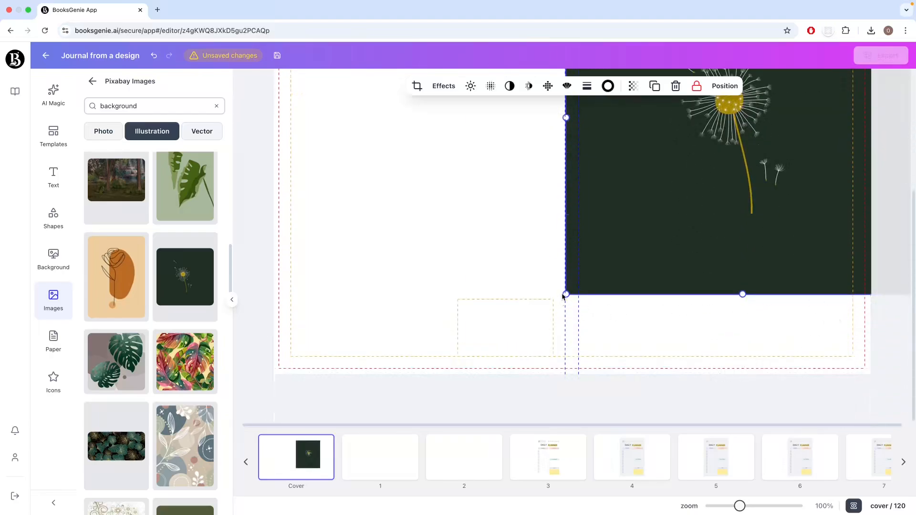
left_click_drag(566, 293, 488, 402)
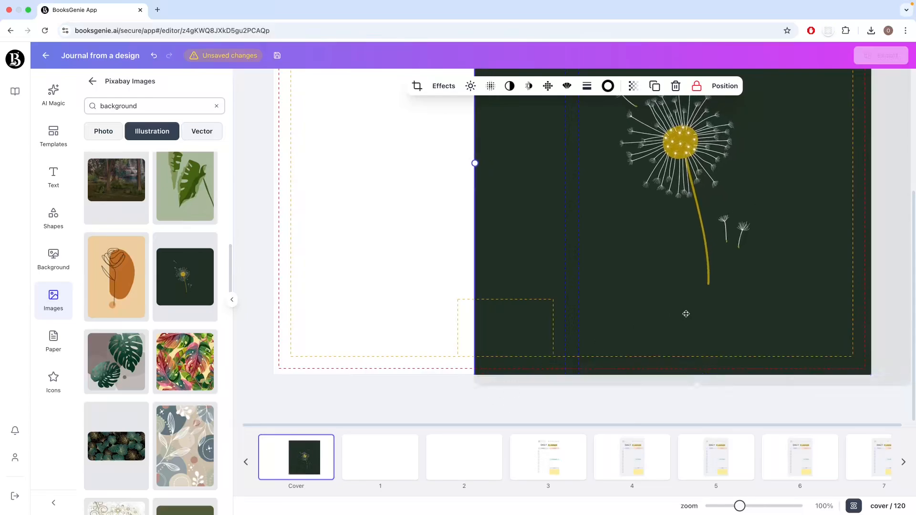
left_click_drag(685, 313, 720, 313)
scroll(720, 314, "up", 4)
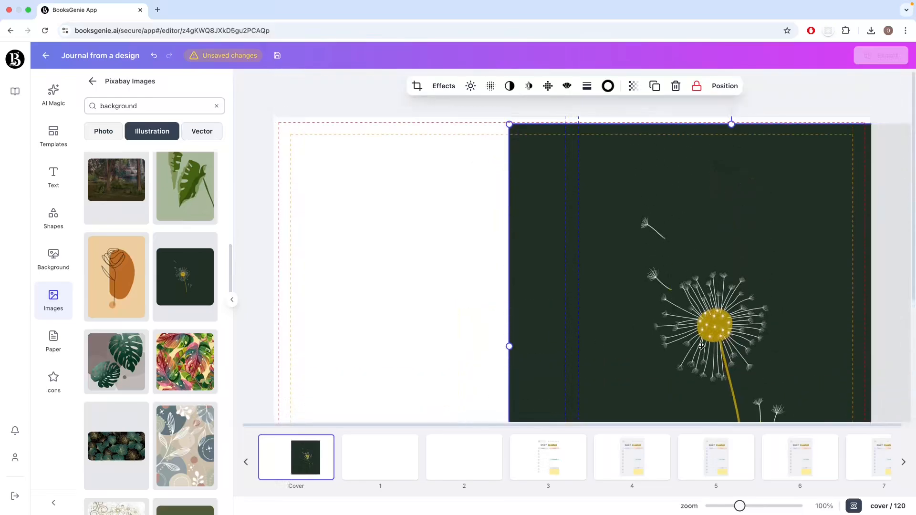
left_click_drag(695, 341, 699, 330)
left_click(488, 336)
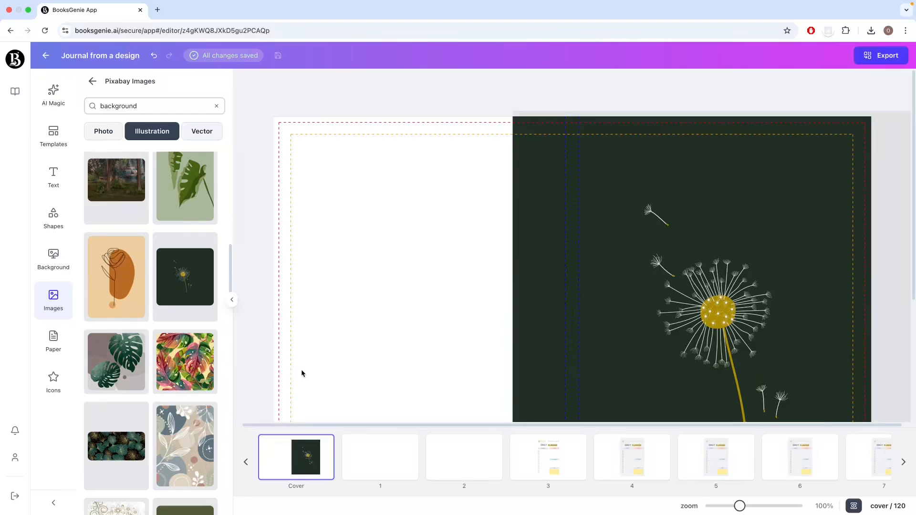
Step: Set the cover's background colour to the dark green #213025 sampled from the dandelion image
left_click(59, 266)
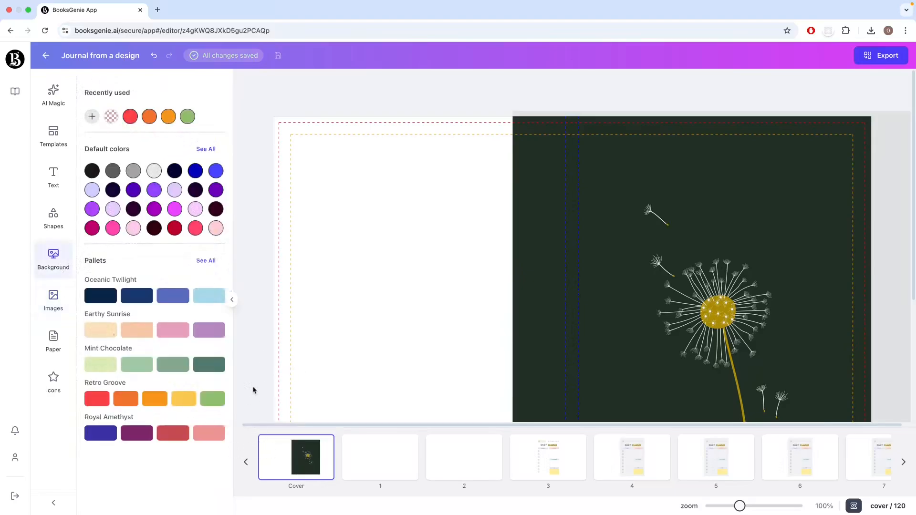
left_click(95, 119)
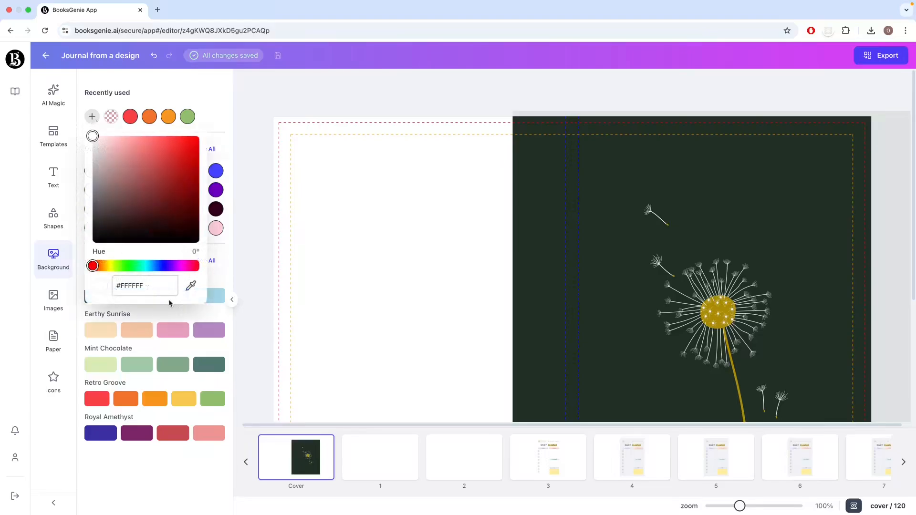
left_click(191, 286)
left_click(525, 289)
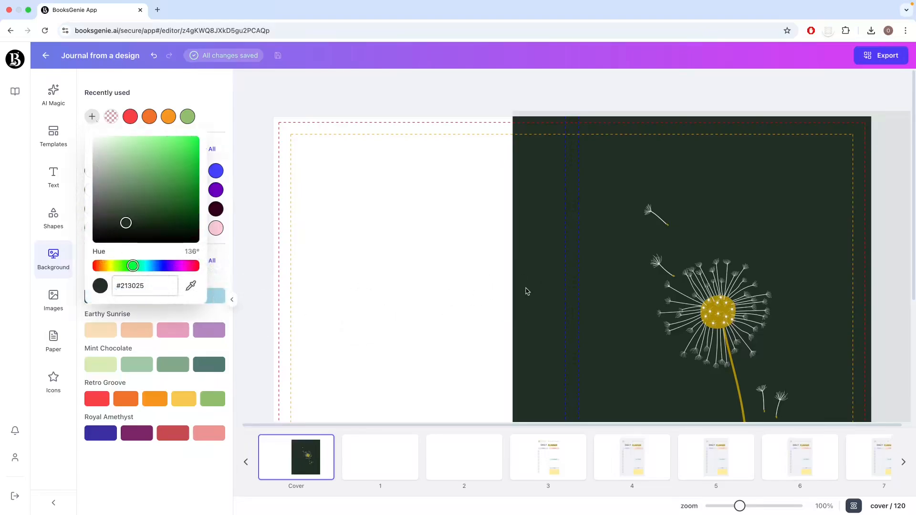
left_click(466, 319)
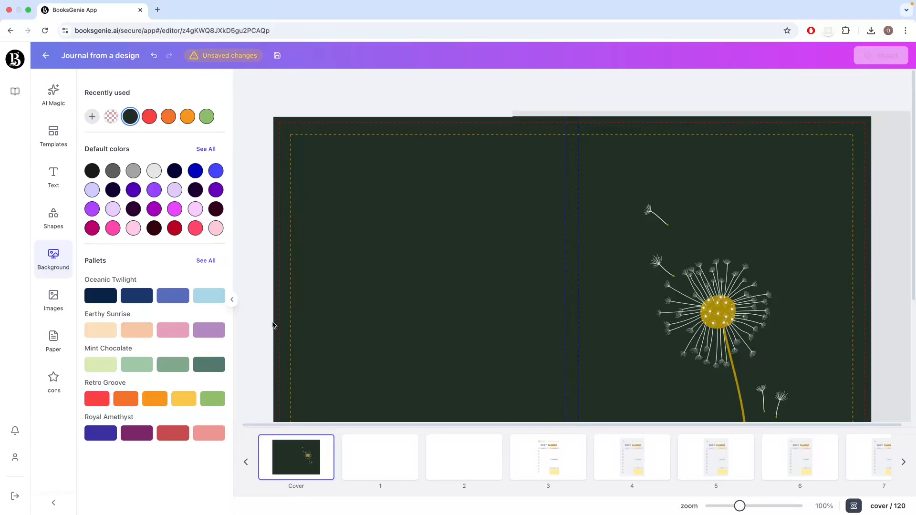
Step: Shift the dandelion image slightly down so it reaches past the cover's bottom edge
scroll(266, 334, "down", 4)
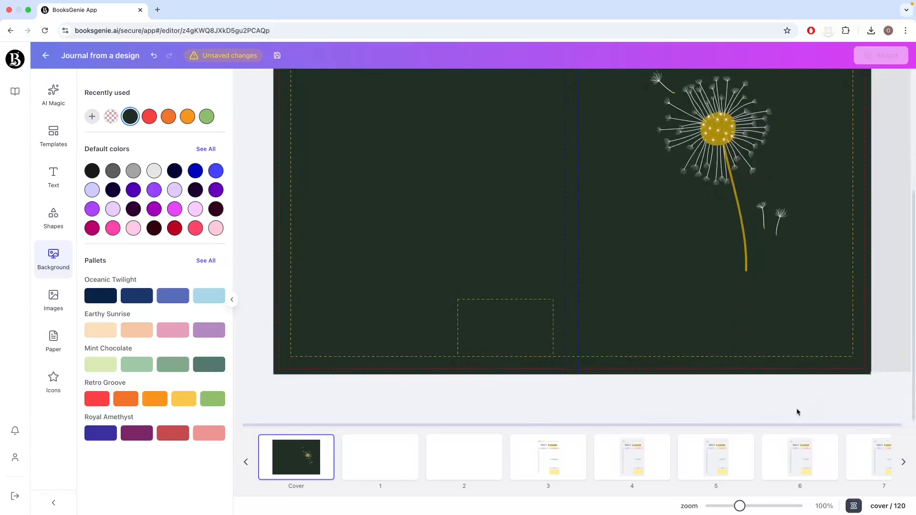
left_click_drag(905, 341, 904, 348)
left_click(818, 410)
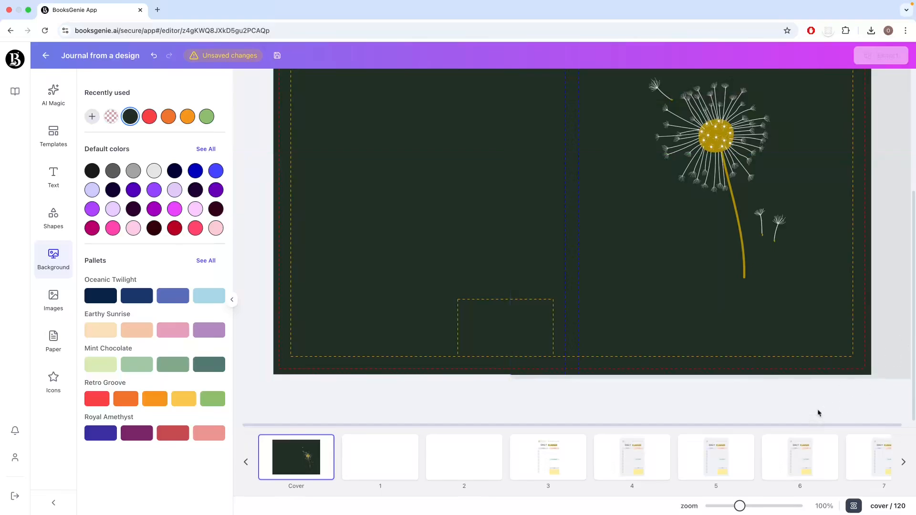
scroll(816, 410, "up", 4)
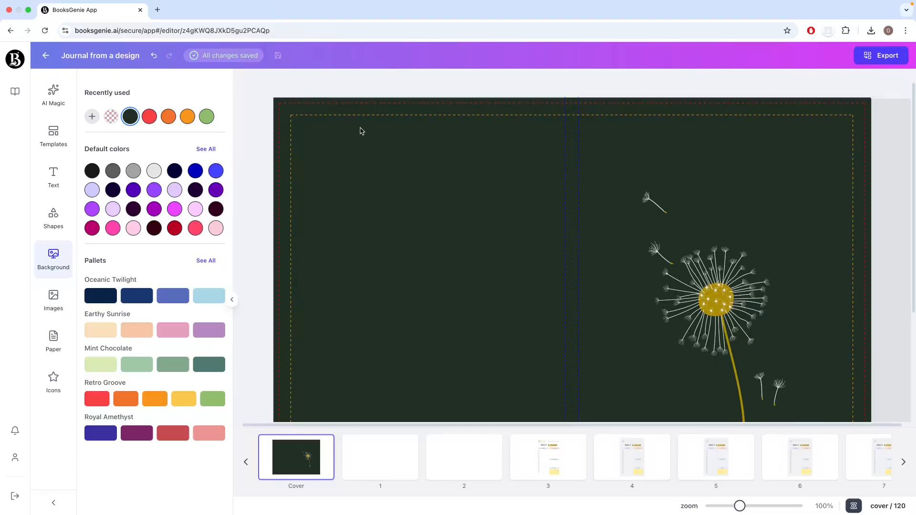
Step: Add a heading to the cover and replace its placeholder text with "Daily Planer"
left_click(48, 186)
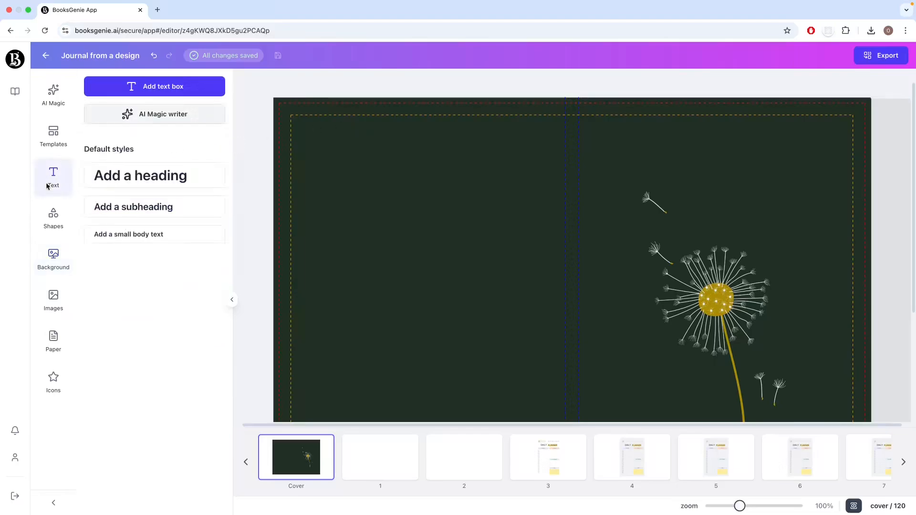
left_click(161, 179)
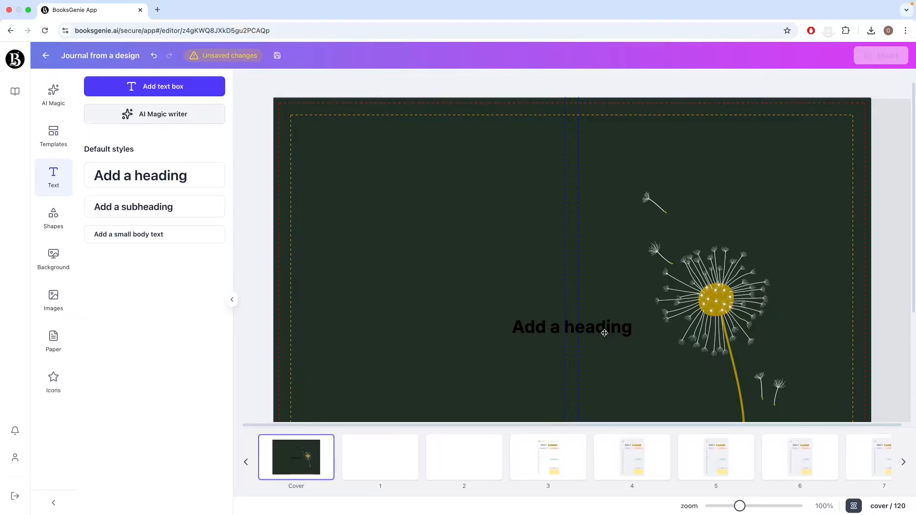
left_click(643, 333)
left_click(640, 331)
left_click_drag(639, 331, 496, 324)
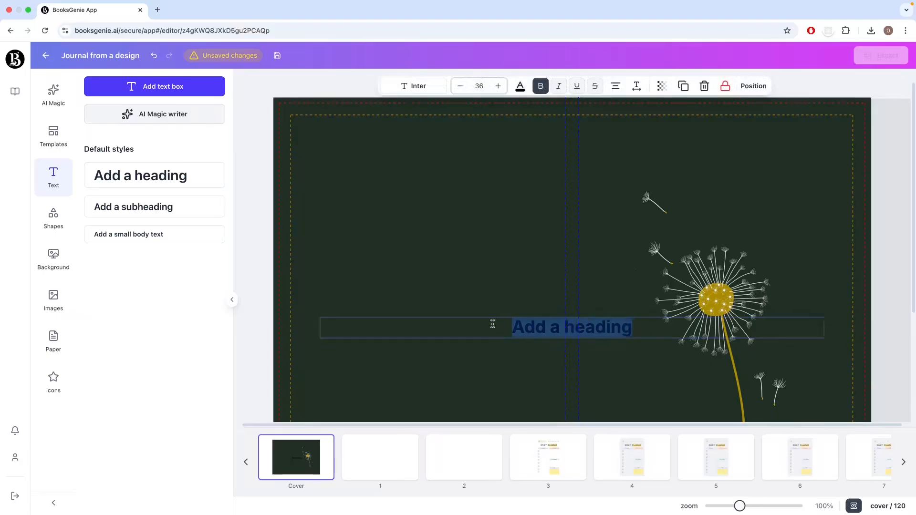
type("Daily ")
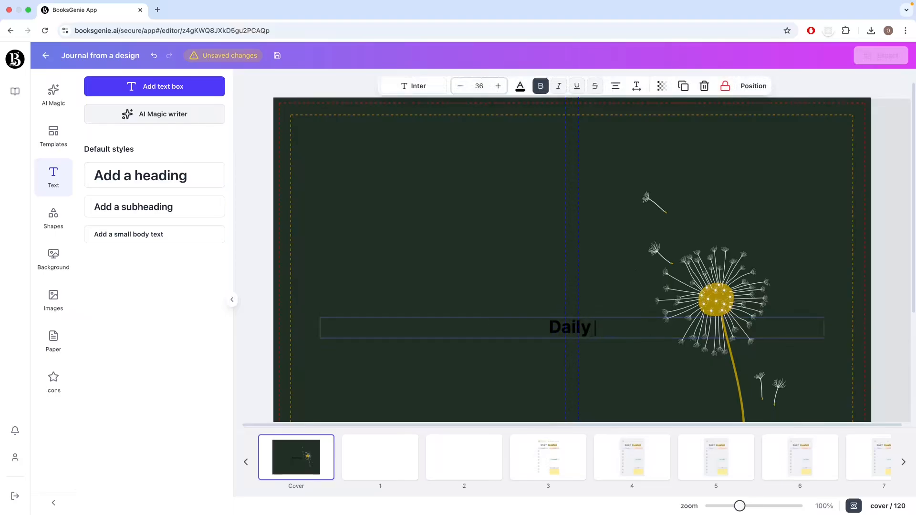
type("Planne")
key("BackSpace")
key("BackSpace")
key("BackSpace")
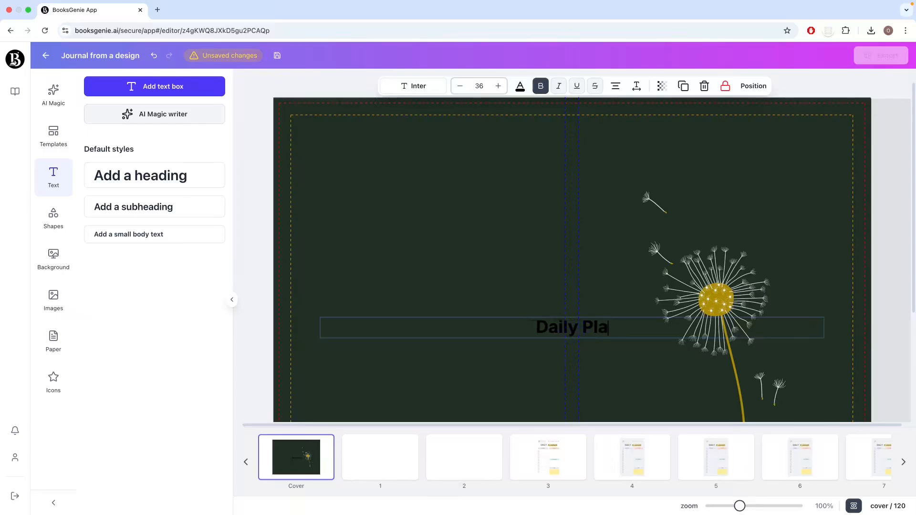
type("neer")
key("BackSpace")
key("BackSpace")
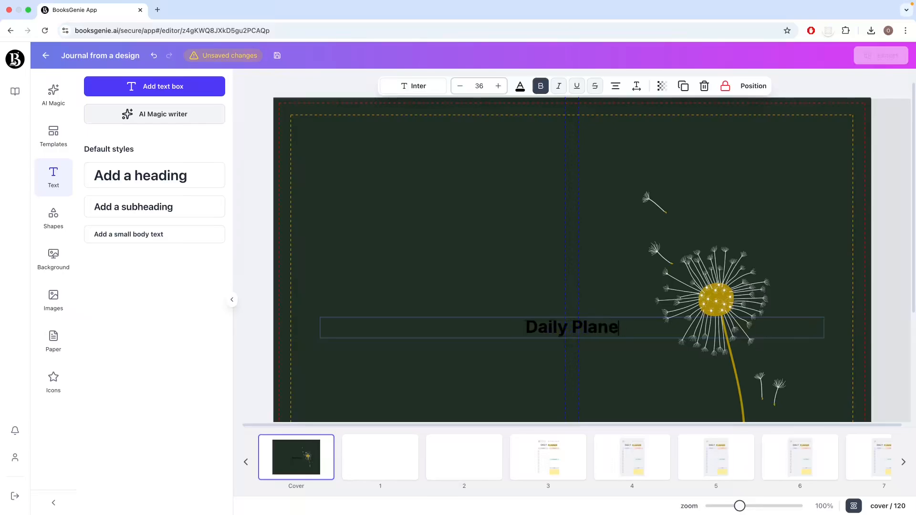
type("r")
Step: Narrow the heading's text box and place it above the dandelion on the front cover
left_click(883, 314)
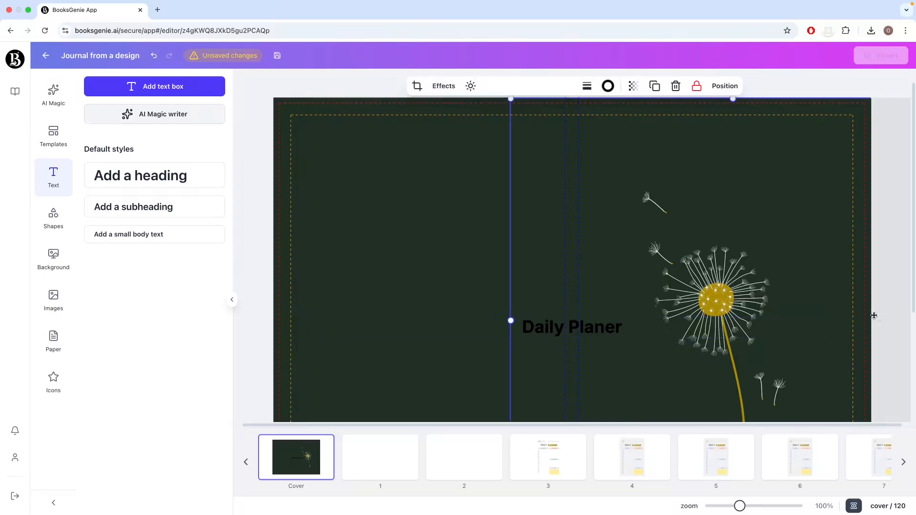
left_click(617, 332)
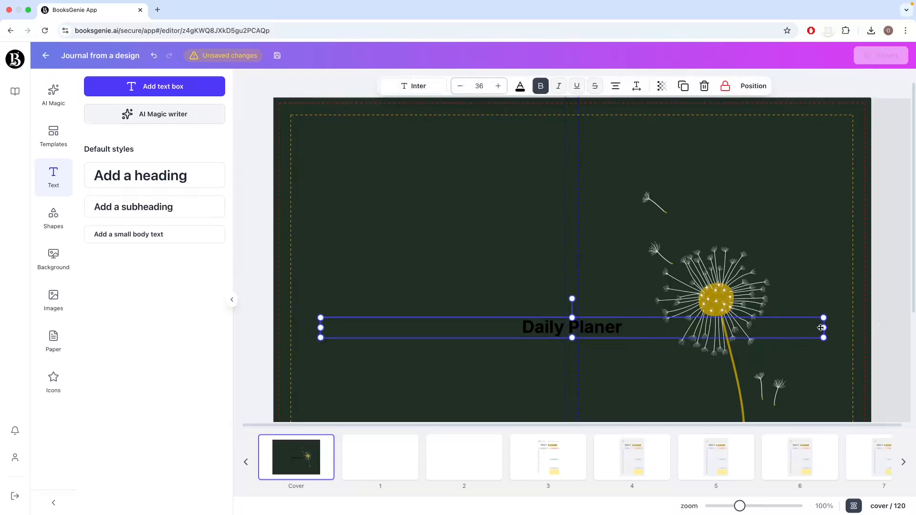
left_click_drag(824, 327, 781, 178)
Step: Try to colour the heading with the yellow sampled from the dandelion's centre
left_click(519, 88)
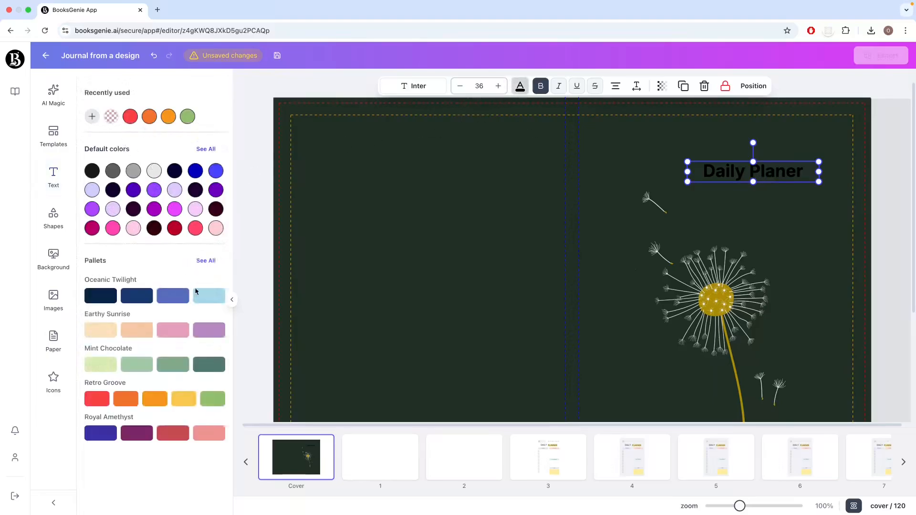
left_click(92, 117)
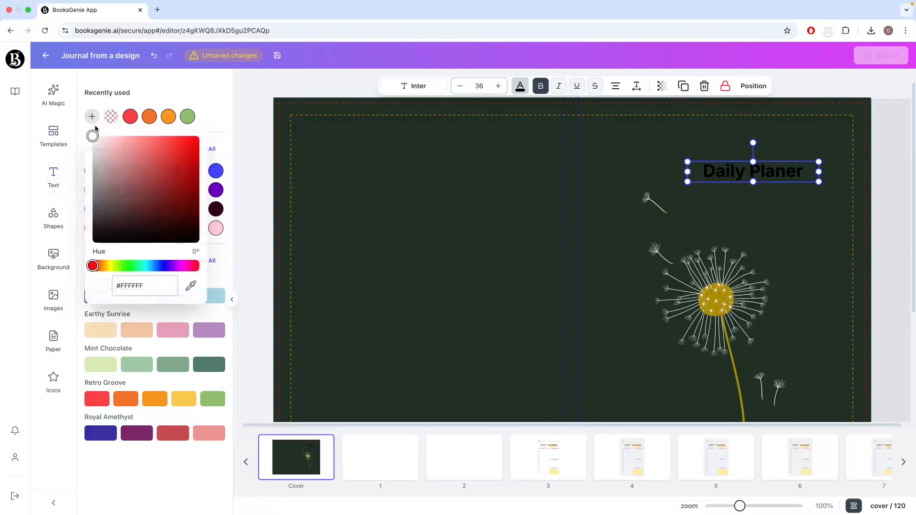
left_click(190, 285)
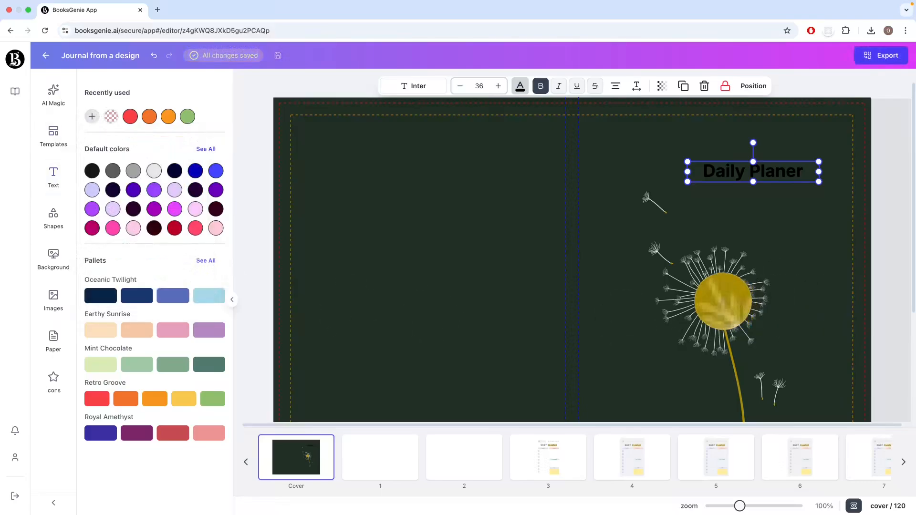
left_click(723, 301)
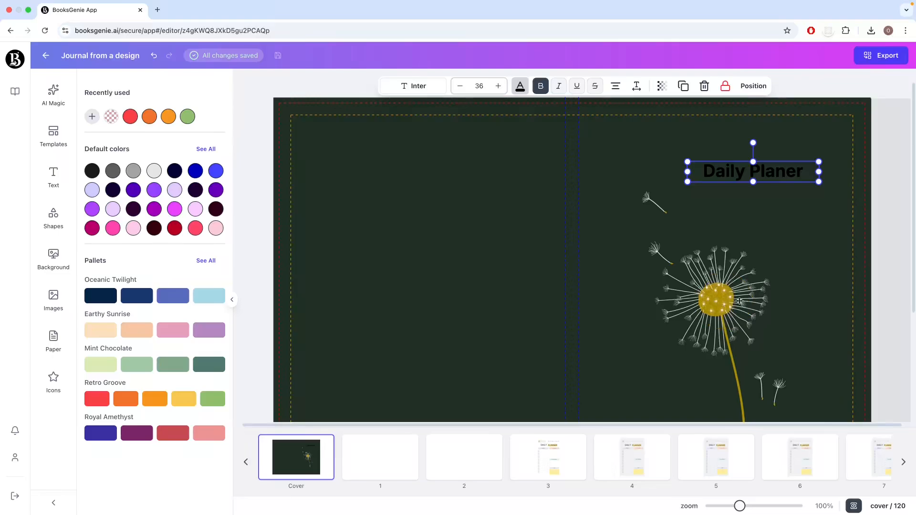
left_click(885, 307)
Step: Colour the cover heading with the yellow sampled from the dandelion's centre, #AA8C01
left_click(755, 170)
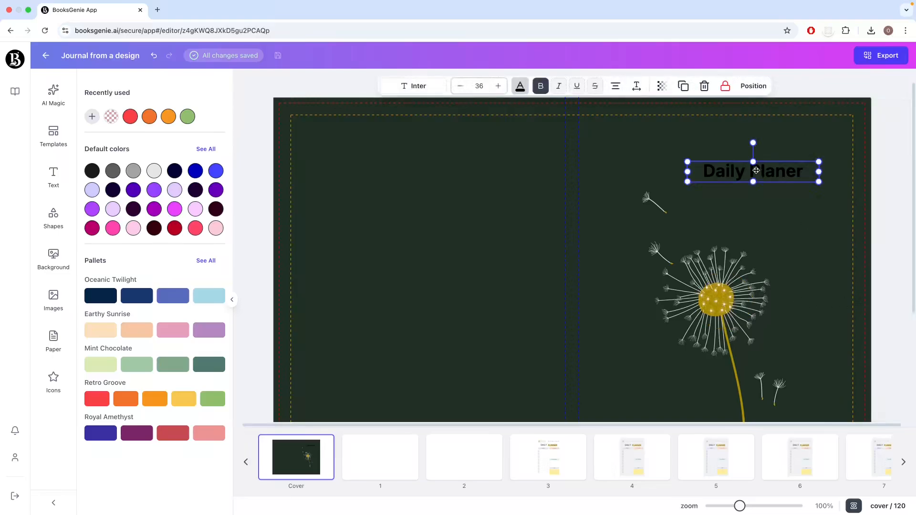
left_click(91, 116)
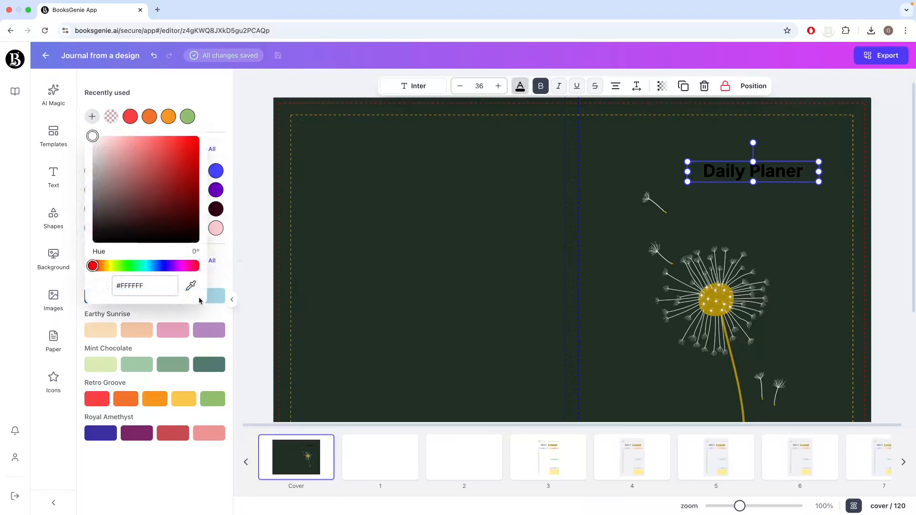
left_click(191, 285)
left_click(720, 299)
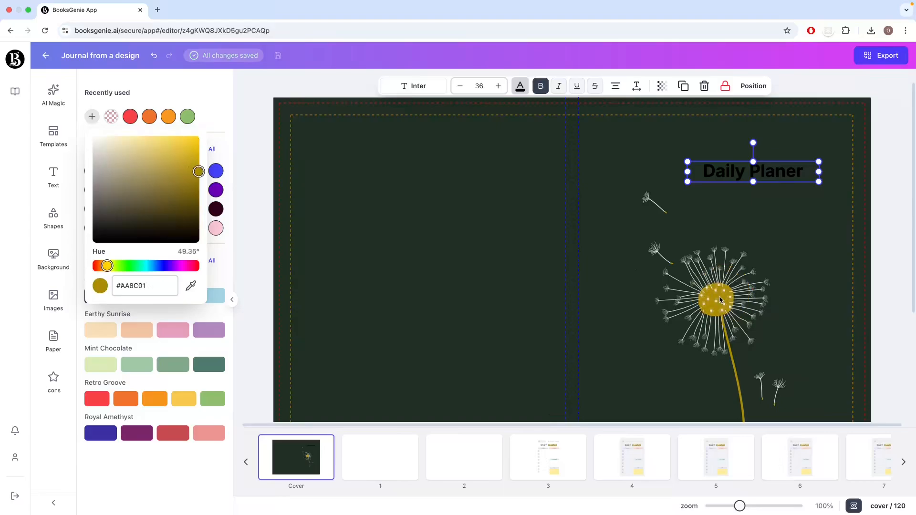
left_click(599, 311)
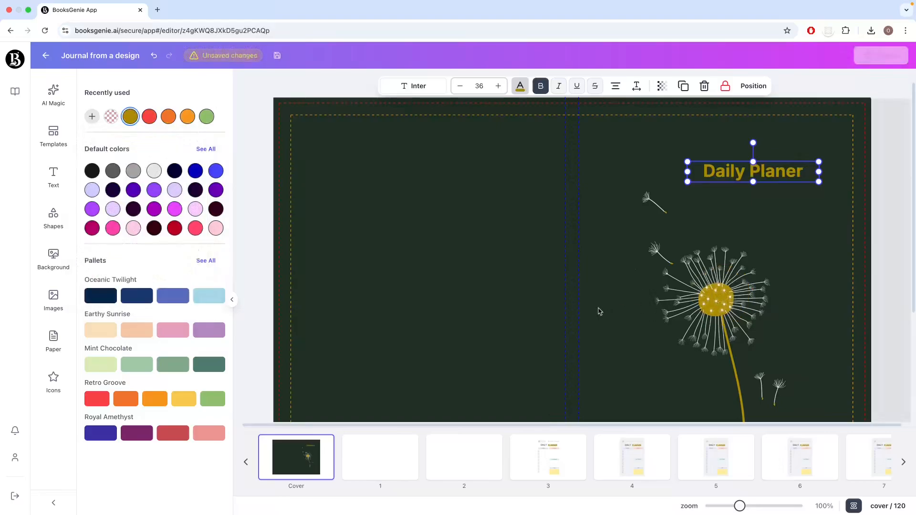
Step: Shift the cover heading towards the spine, above the dandelion, and set its font to Great Vibes
left_click(889, 204)
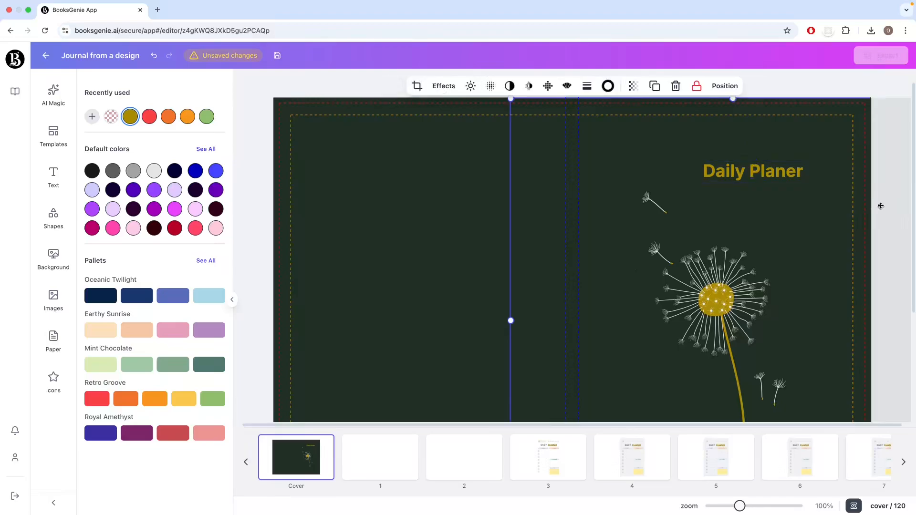
scroll(788, 291, "down", 3)
left_click_drag(738, 506, 728, 506)
left_click(829, 308)
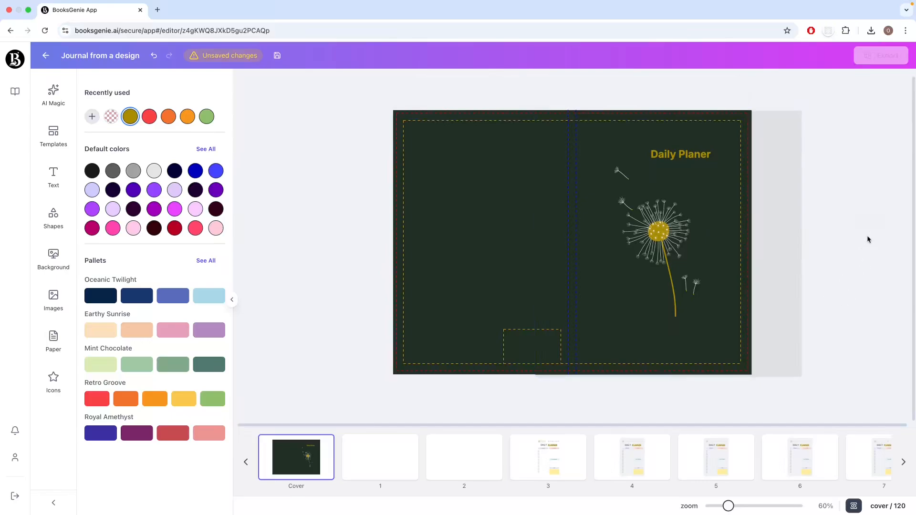
left_click_drag(699, 154, 678, 149)
left_click(419, 87)
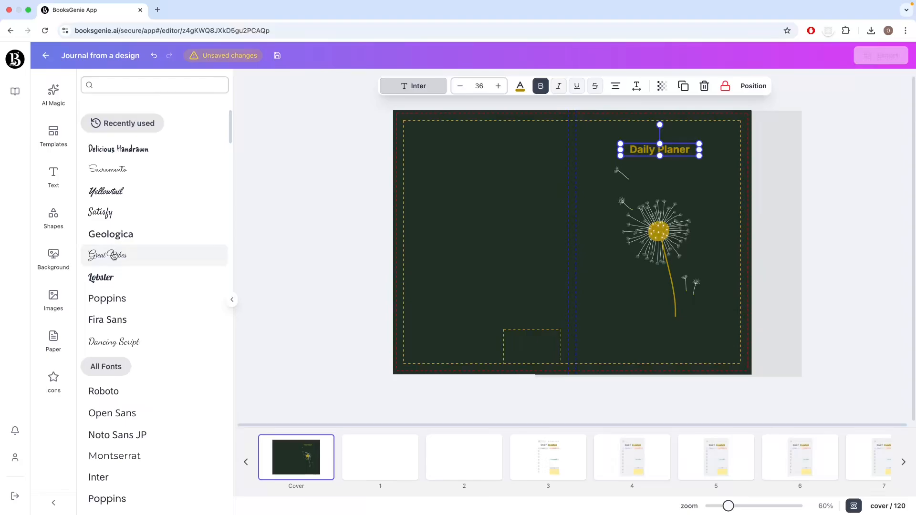
left_click(113, 256)
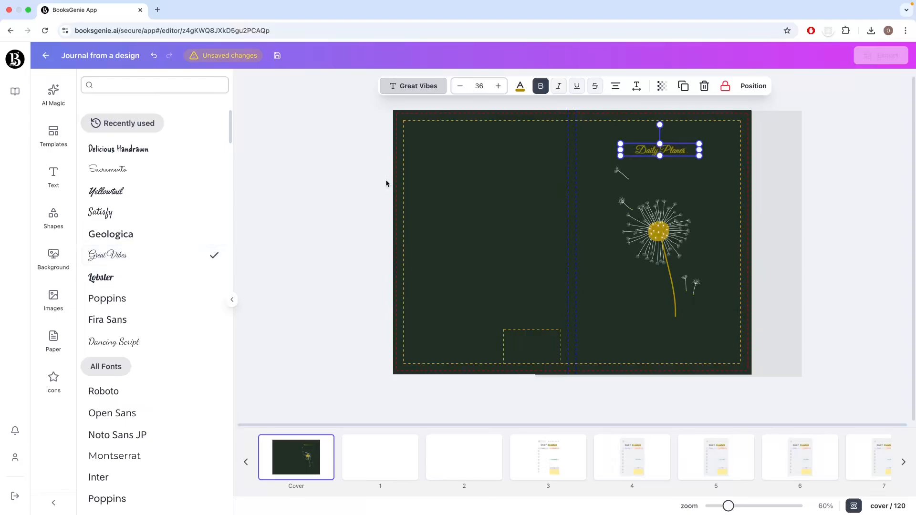
Step: Set the heading's font size to 84, widen its text box to fit one line, and reposition it above the dandelion
left_click(497, 88)
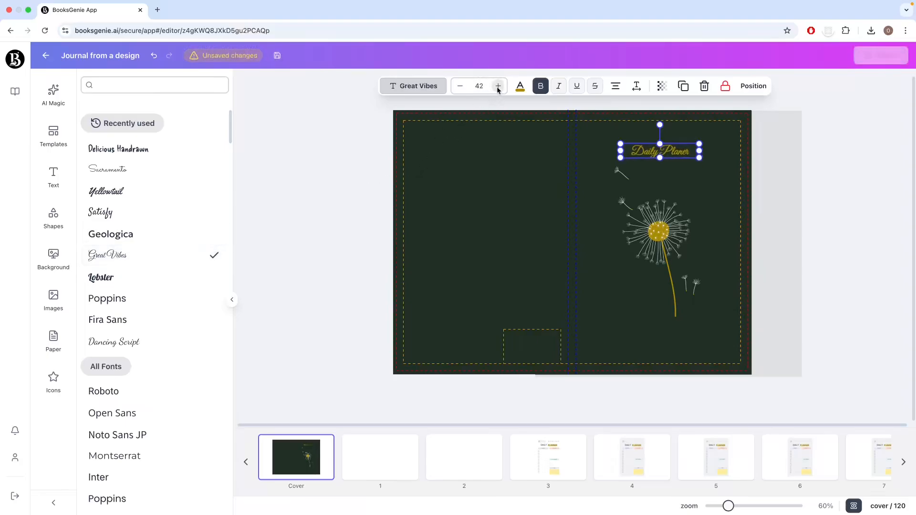
left_click(497, 87)
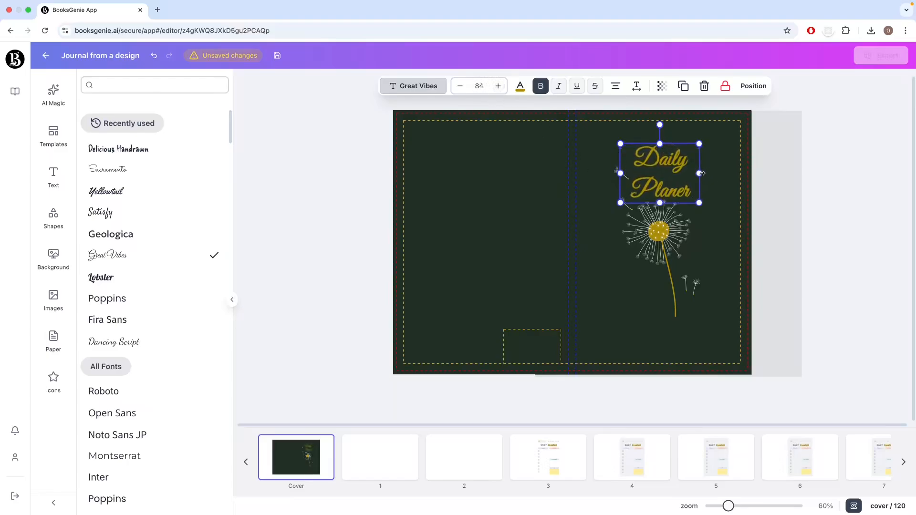
left_click_drag(701, 173, 739, 171)
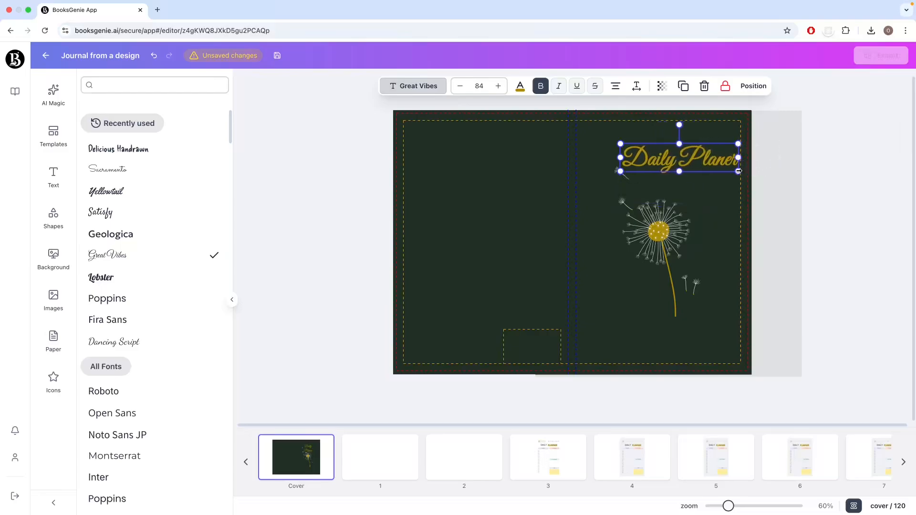
left_click_drag(681, 161, 667, 151)
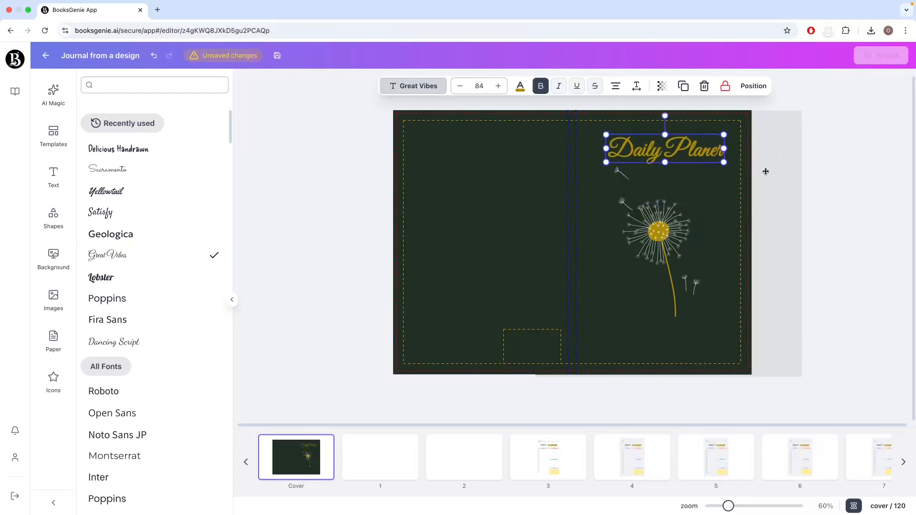
Step: Move the dandelion image slightly down on the cover for more space below the heading
left_click(834, 179)
left_click_drag(852, 163, 878, 269)
left_click_drag(667, 280, 668, 296)
left_click(850, 208)
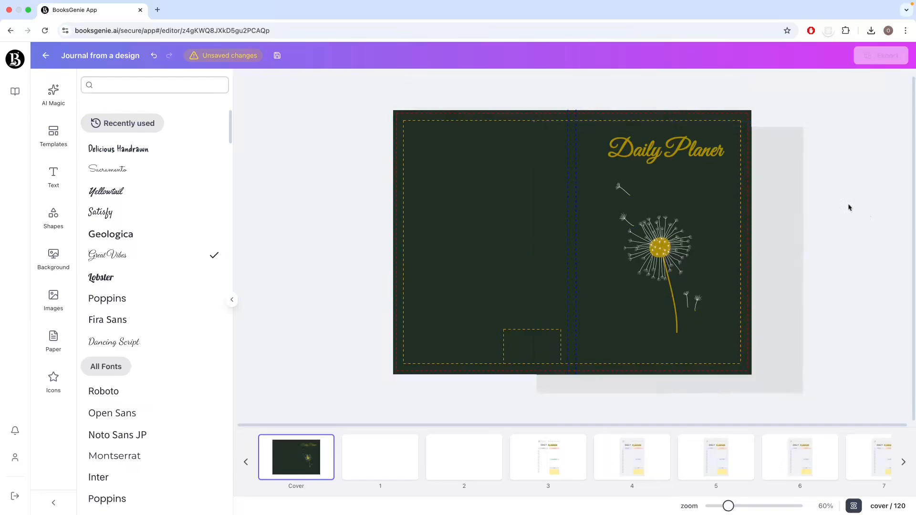
Step: Move the "Daily Planer" heading slightly down towards the dandelion
left_click(677, 152)
left_click_drag(677, 151, 677, 162)
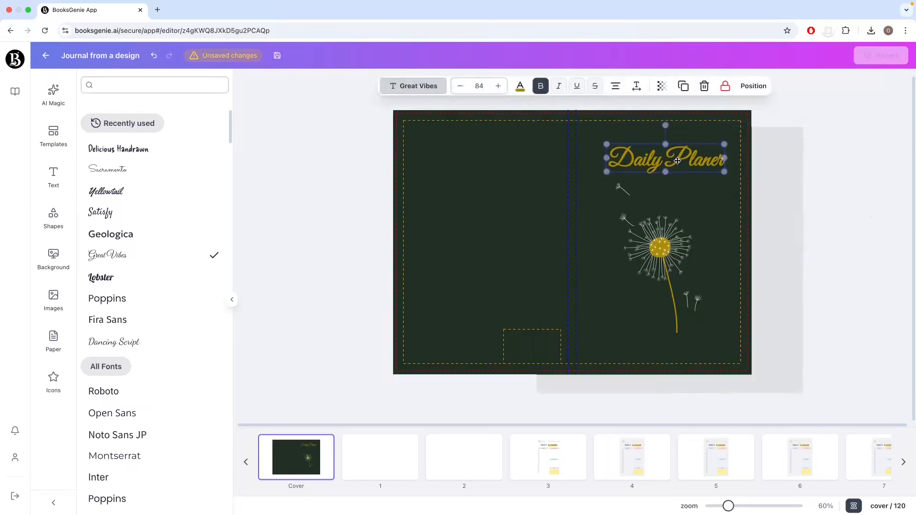
left_click(830, 170)
left_click_drag(867, 126, 882, 278)
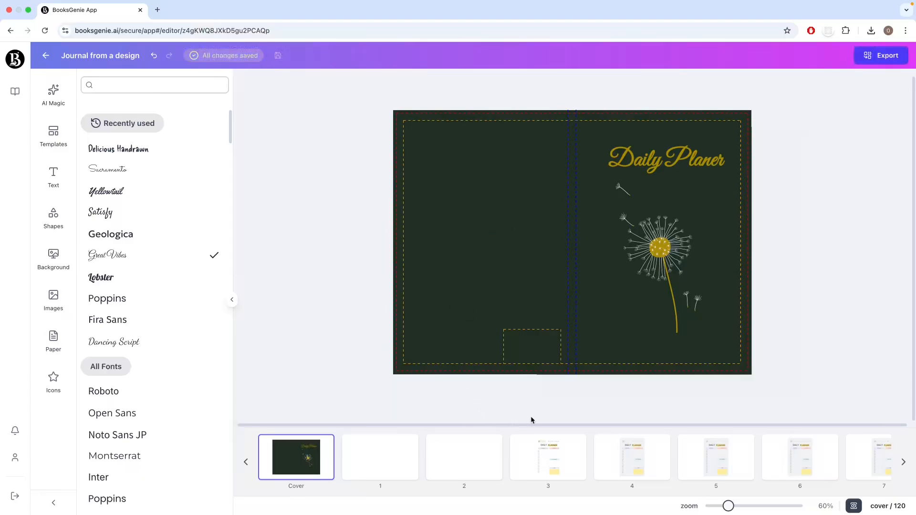
Step: Add a subheading reading "This Journal belongs to" on page 1 and move it to the upper part of the page
left_click(374, 473)
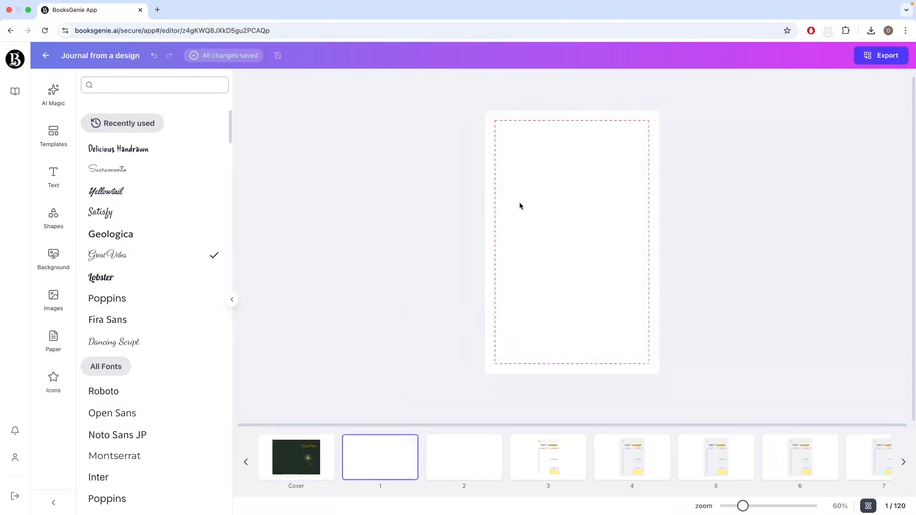
left_click(59, 183)
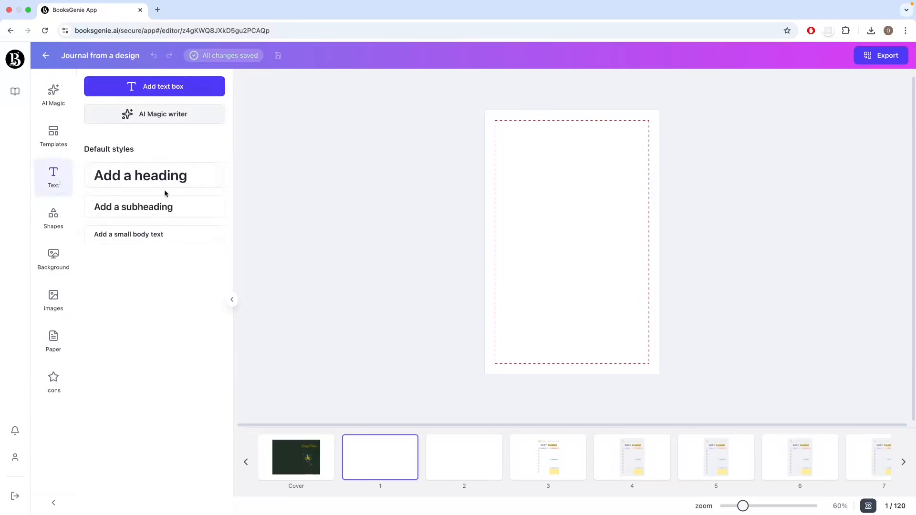
left_click(167, 207)
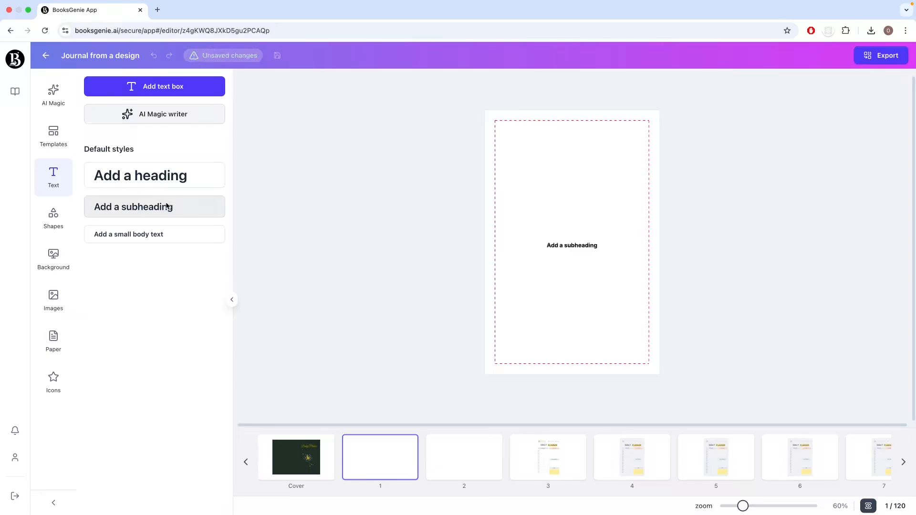
double_click(589, 245)
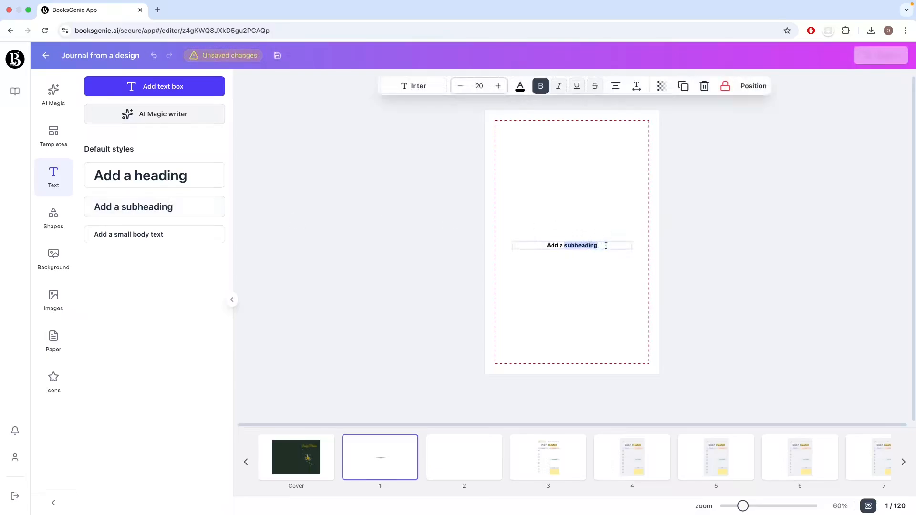
left_click_drag(605, 245, 487, 233)
type("This Journal belongs to")
left_click(549, 286)
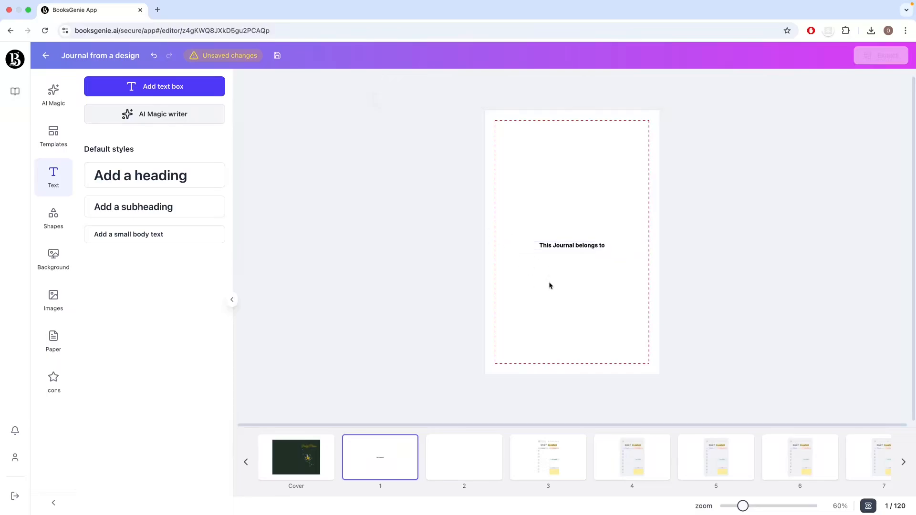
left_click_drag(569, 252, 568, 179)
left_click(562, 240)
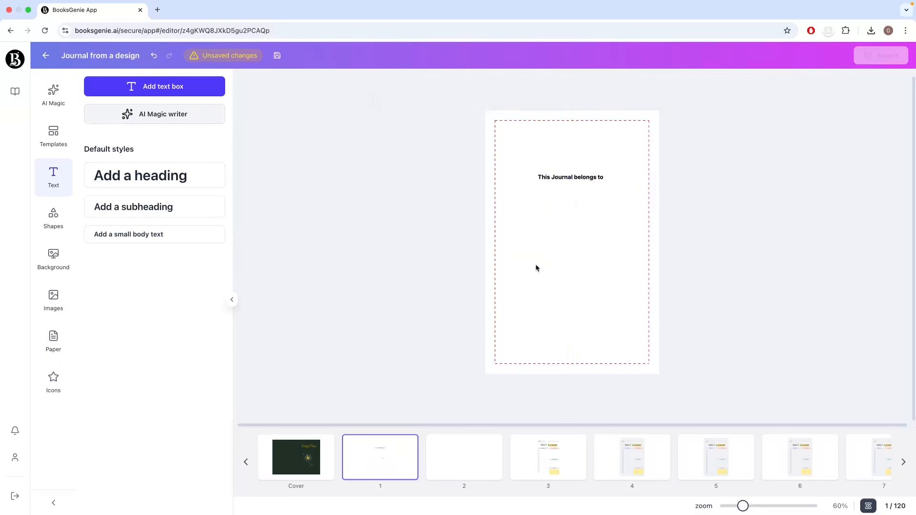
Step: Insert a Classic Lined paper block below the subheading on page 1 and shorten it to a few lines
left_click(53, 340)
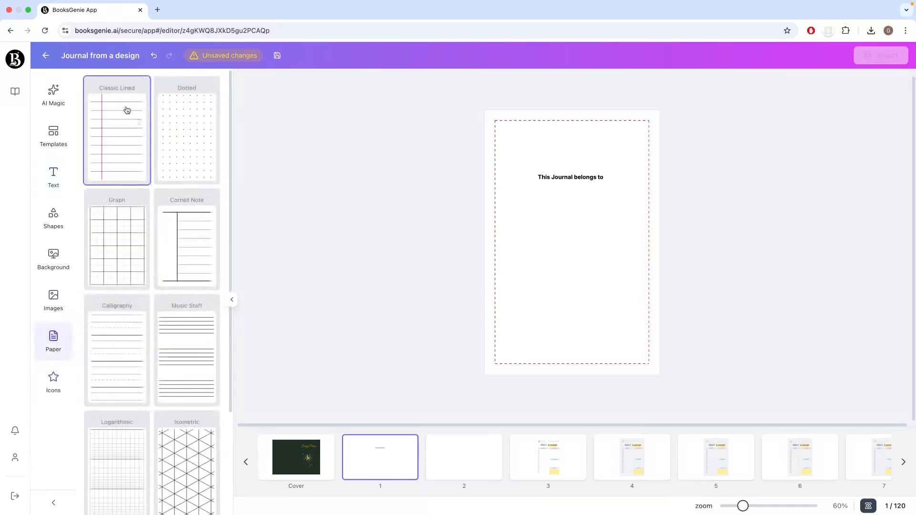
left_click(125, 118)
left_click(595, 252)
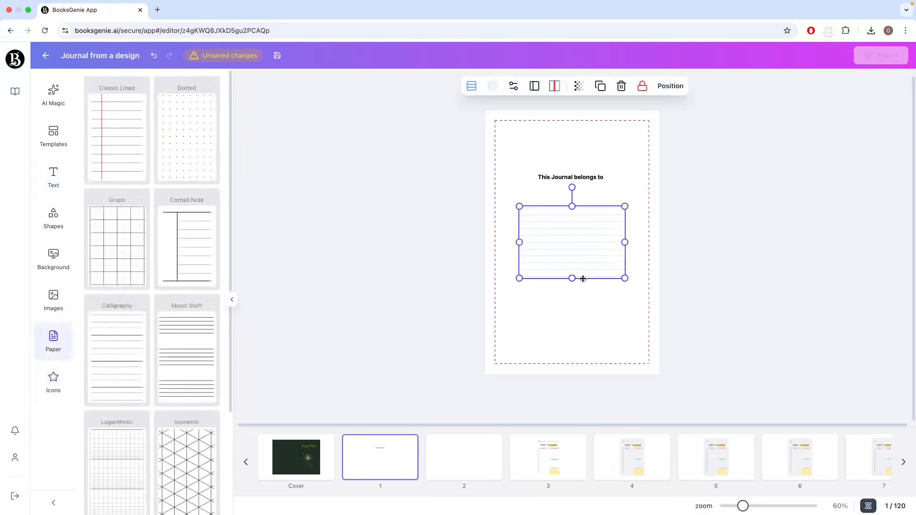
left_click_drag(571, 251, 571, 231)
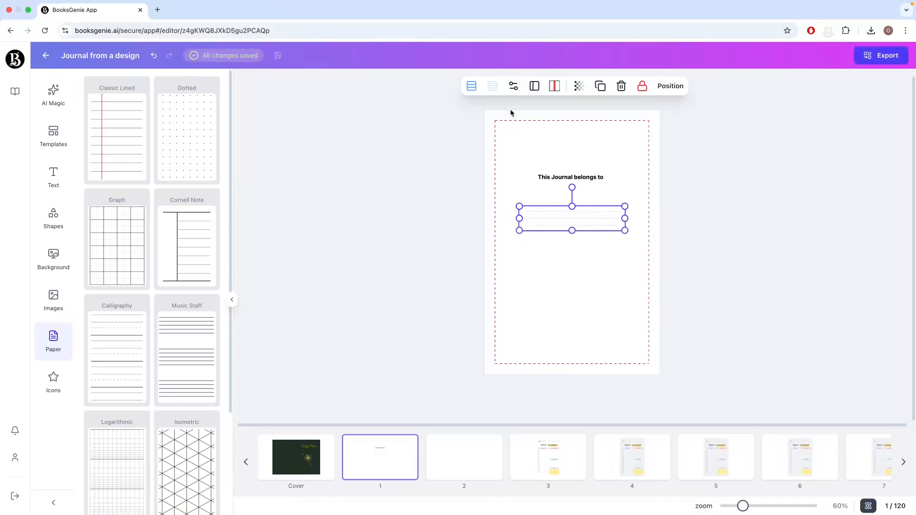
Step: Increase the lined block's vertical spacing and move the block up closer to the subheading
left_click(513, 86)
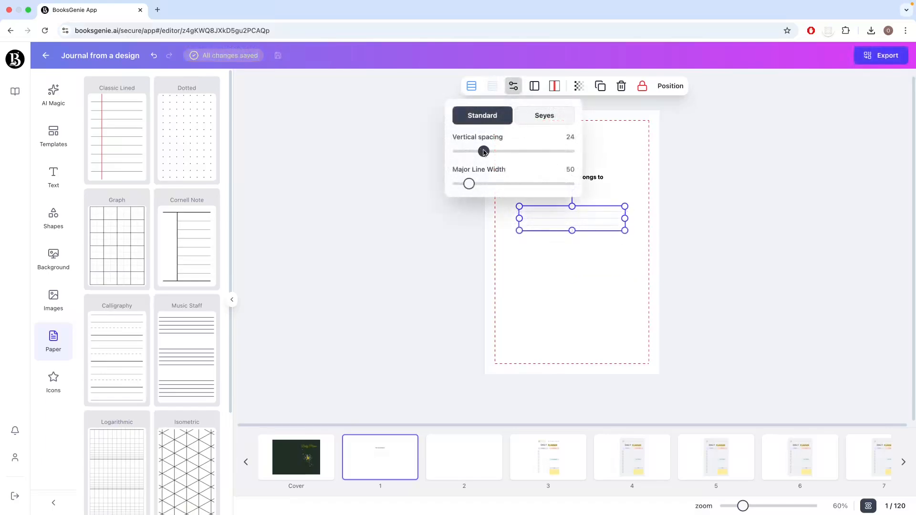
left_click_drag(482, 151, 500, 151)
left_click(428, 259)
left_click_drag(584, 222, 586, 206)
Step: Try the light grey default colour on the lined block's lines
left_click(471, 85)
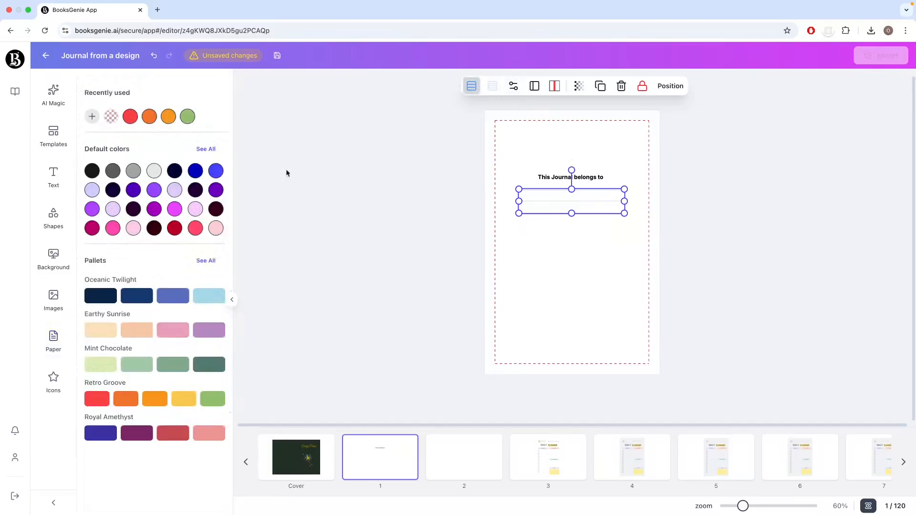
left_click(154, 172)
left_click(389, 261)
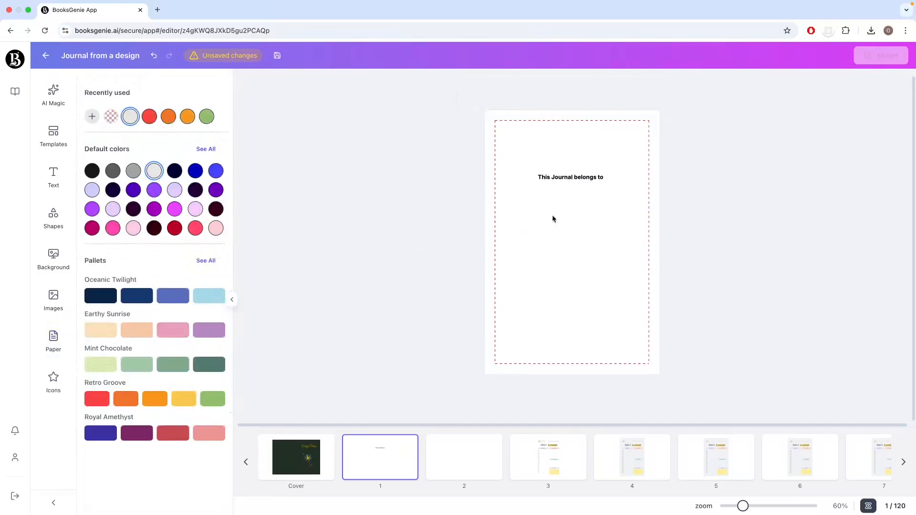
Step: Colour the lined block's lines with the medium grey default colour and nudge the block slightly
left_click(567, 206)
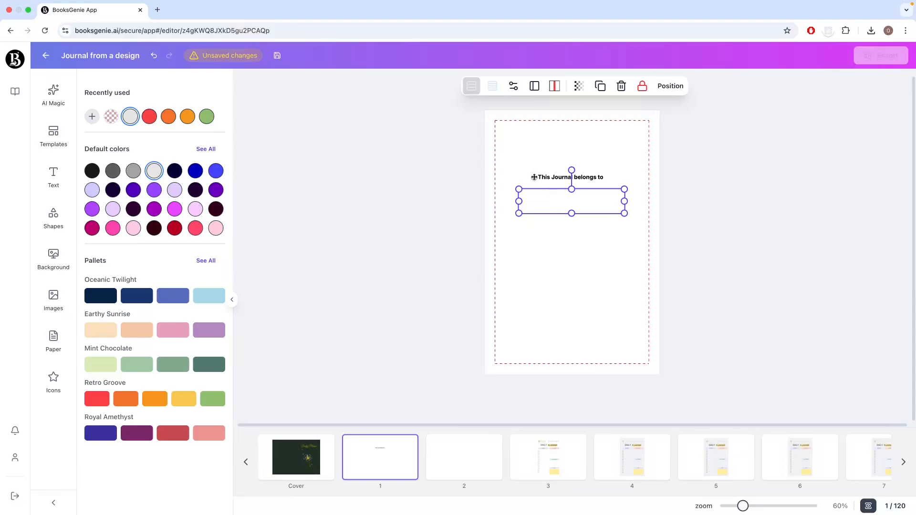
left_click(134, 170)
left_click(334, 251)
left_click_drag(580, 201, 583, 202)
left_click(455, 250)
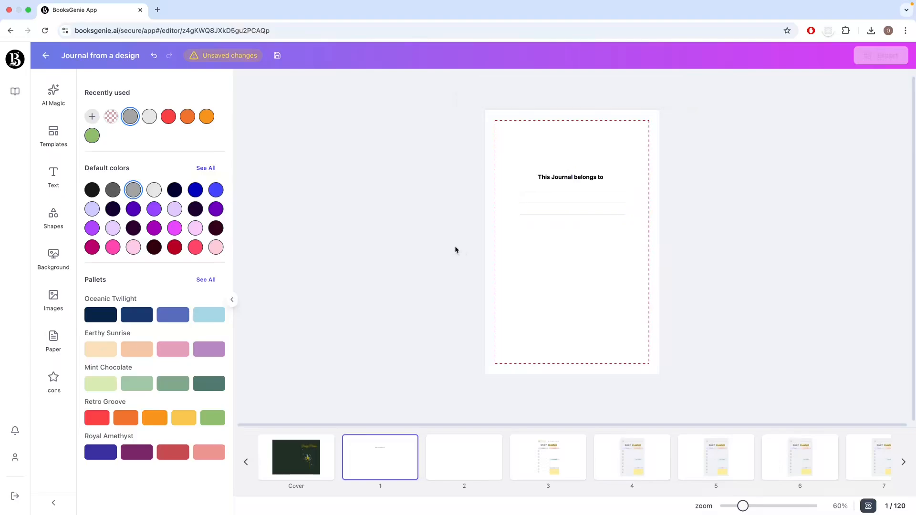
Step: Align the subheading and the lined block on page 1 to a common vertical centre line
left_click_drag(470, 162, 678, 248)
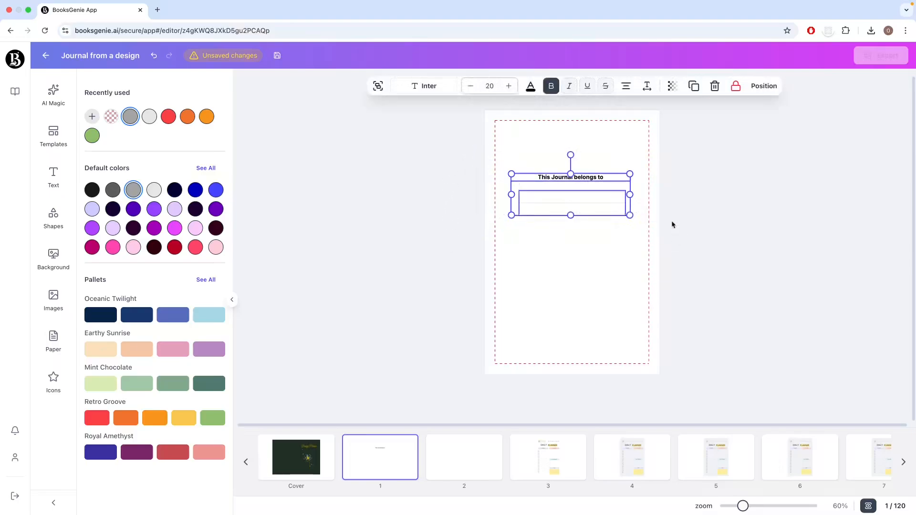
left_click(764, 88)
left_click(194, 198)
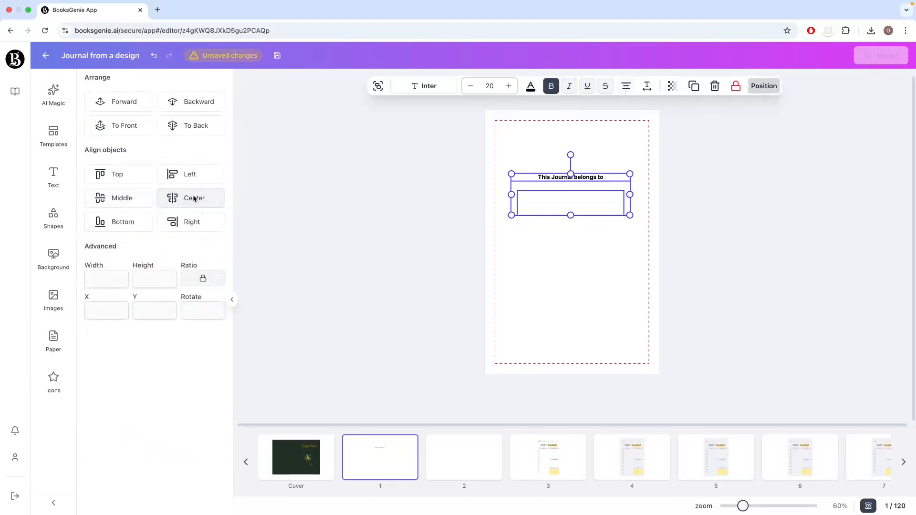
Step: Group the subheading with the lined block and centre the group horizontally on the page
left_click(378, 86)
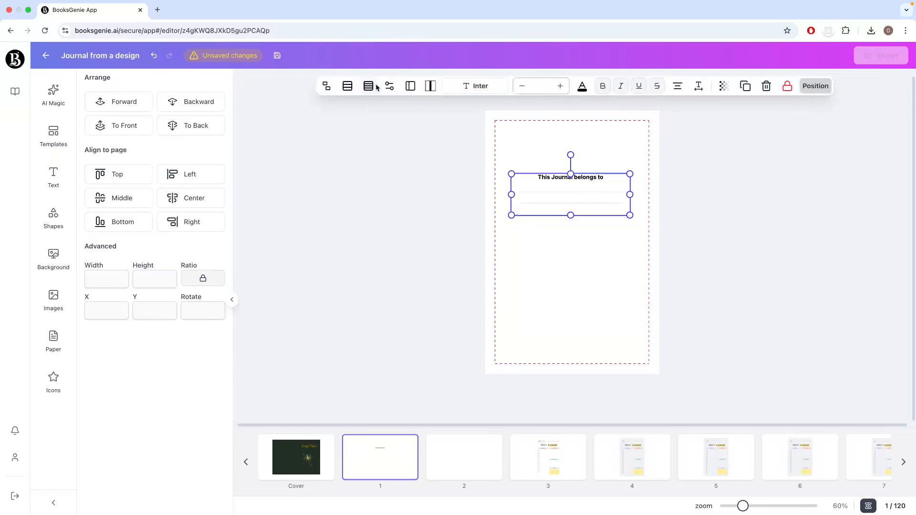
left_click(189, 198)
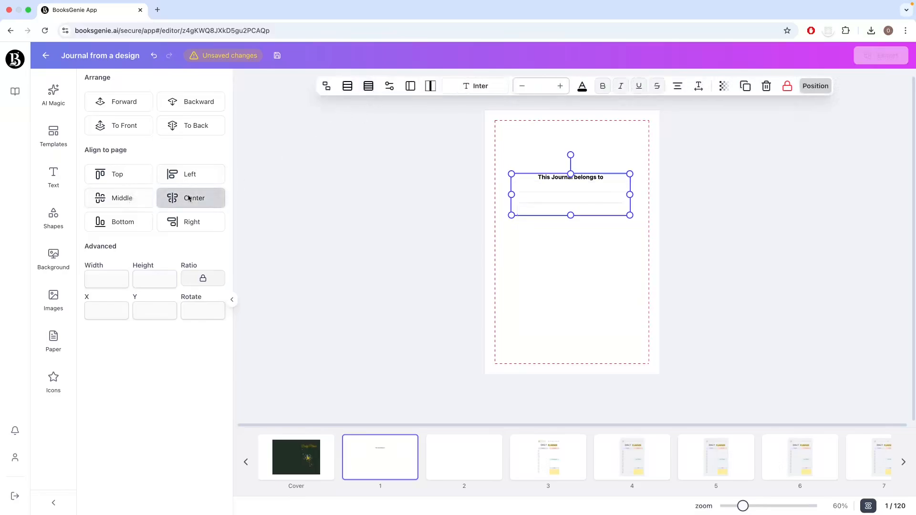
left_click(342, 235)
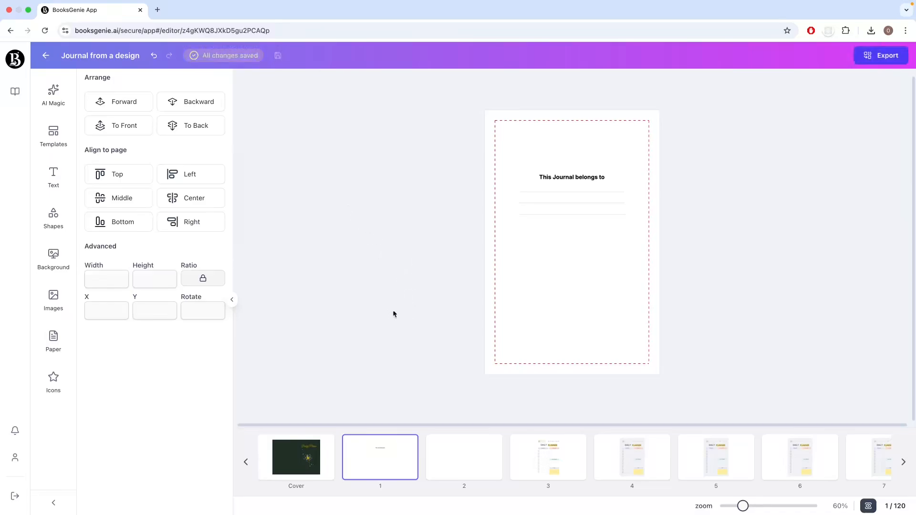
Step: Review journal pages 2 to 5 in the editor and collapse the design options to enlarge the page view
left_click(451, 454)
left_click(549, 469)
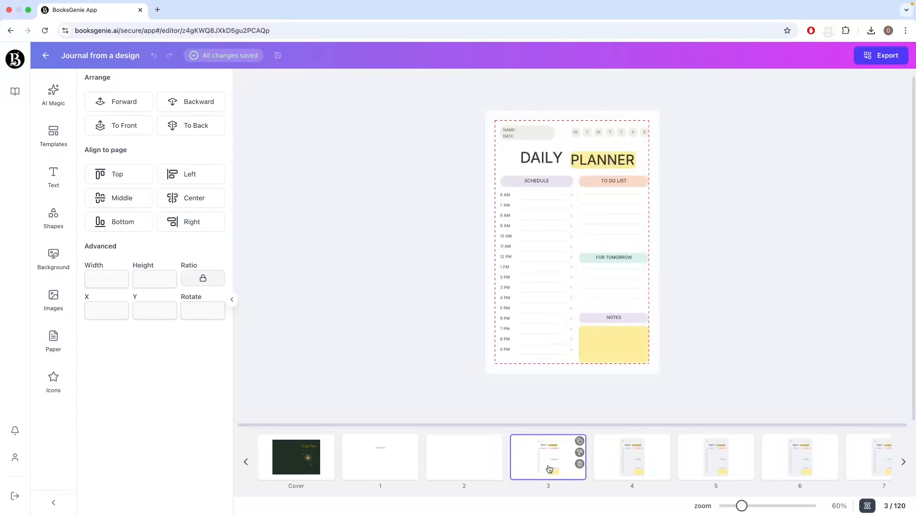
left_click(634, 472)
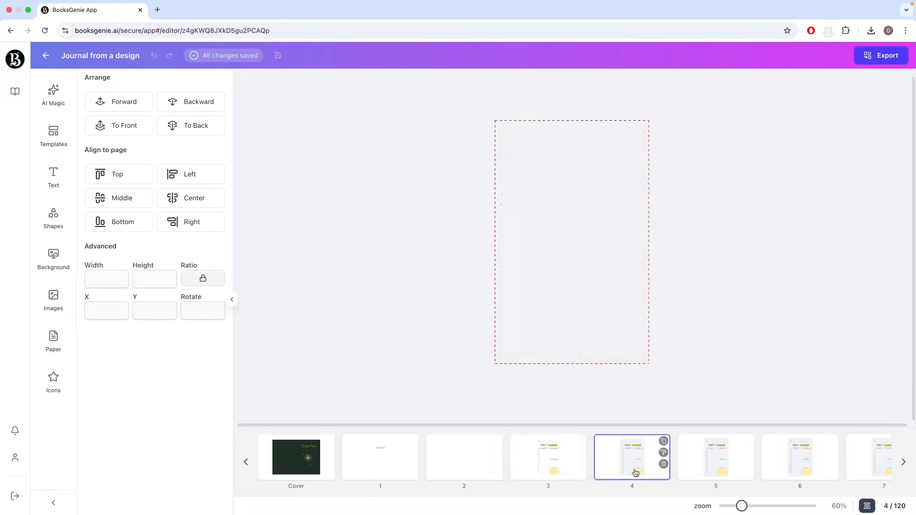
left_click(703, 474)
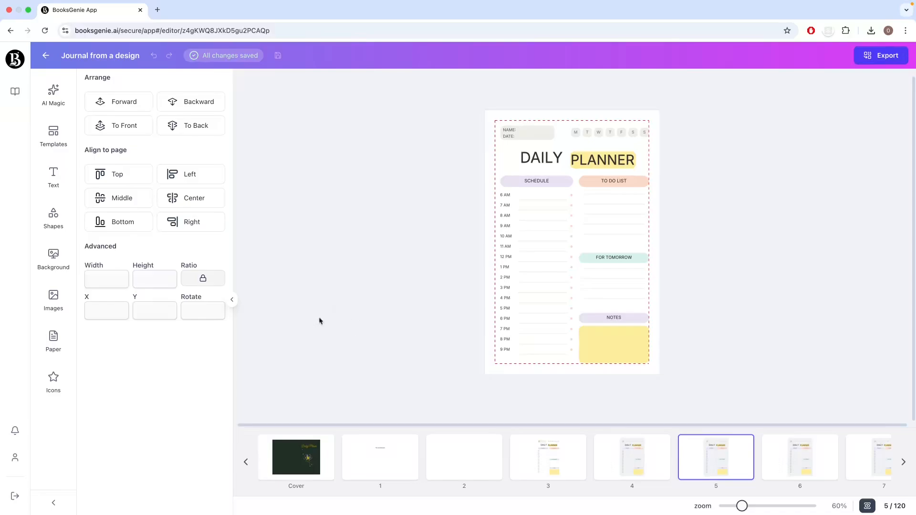
left_click(232, 299)
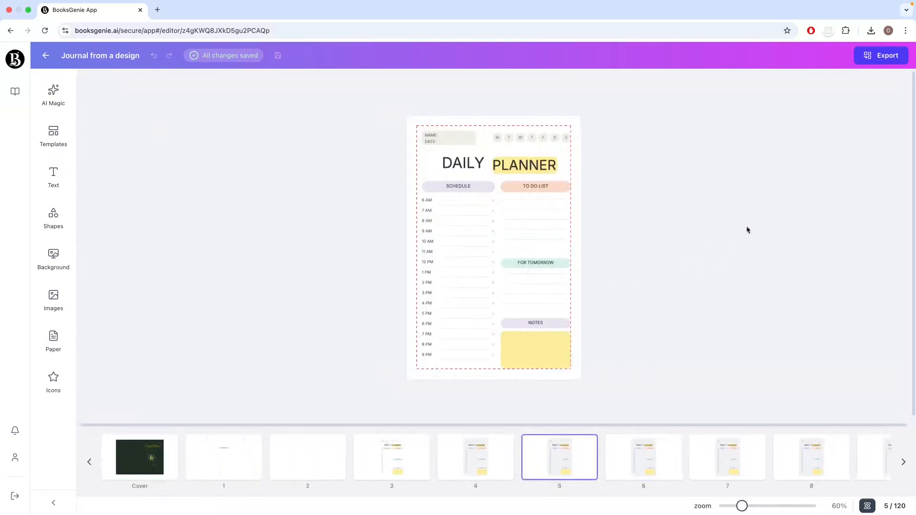
Step: Export the finished journal and save the downloaded book in the KDP Projects folder under its suggested file name
left_click(869, 62)
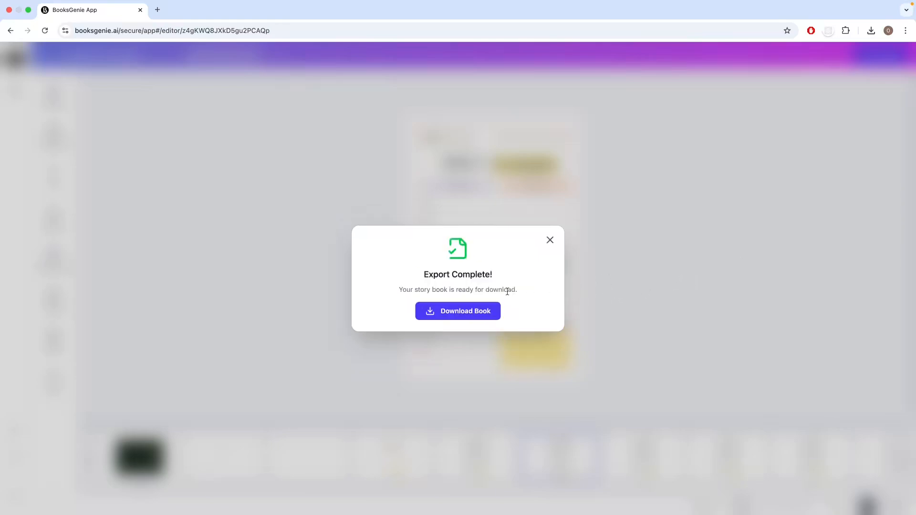
left_click(453, 313)
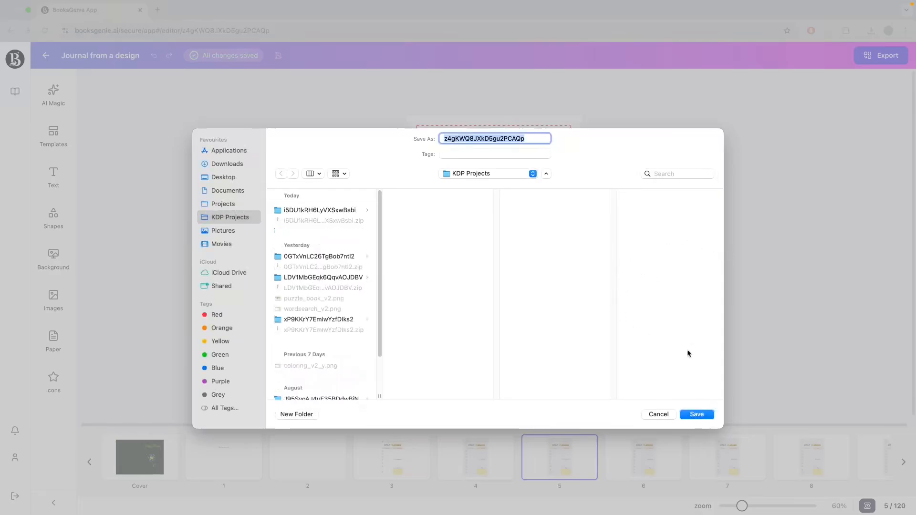
left_click(701, 416)
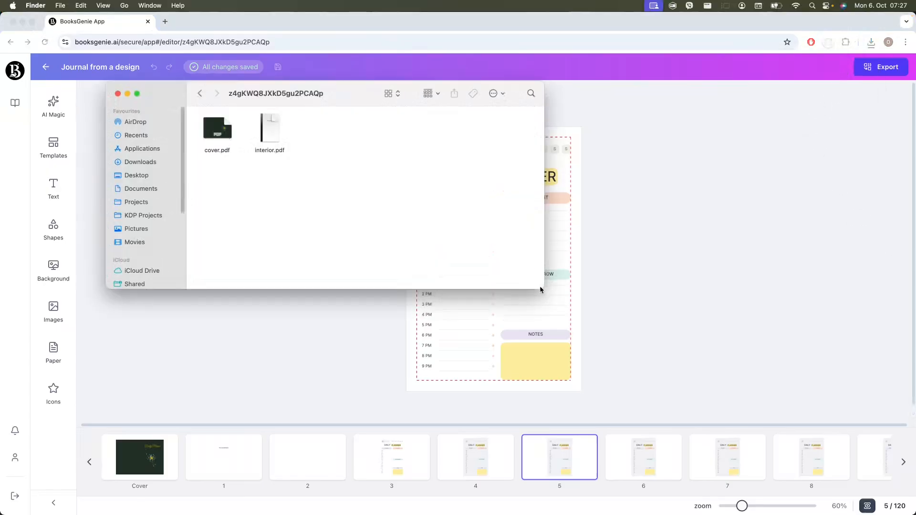
Step: Open cover.pdf from the exported book folder, inspect the dandelion cover in an enlarged window, and close it
left_click_drag(540, 289, 651, 369)
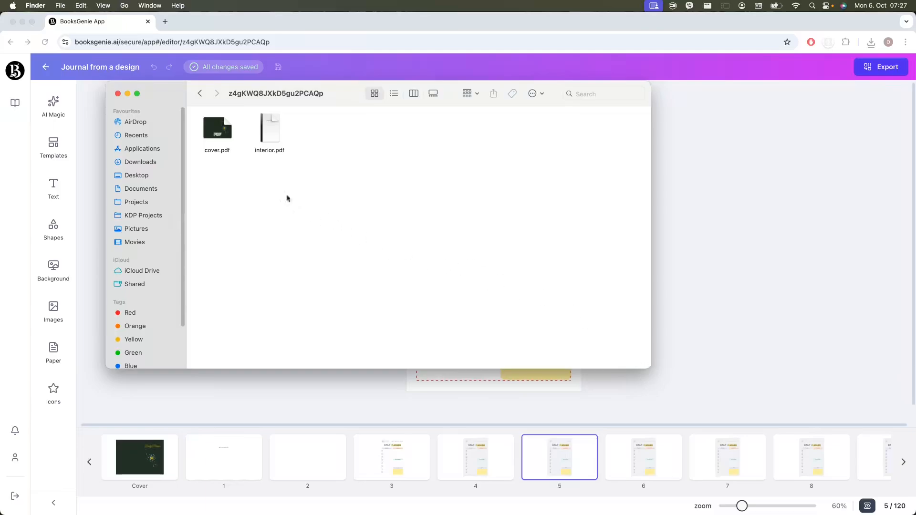
double_click(214, 128)
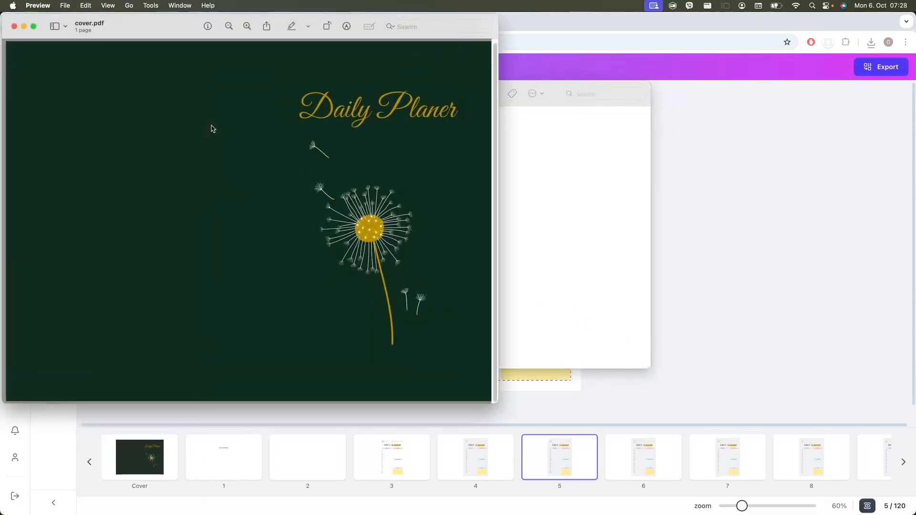
left_click_drag(496, 404, 621, 422)
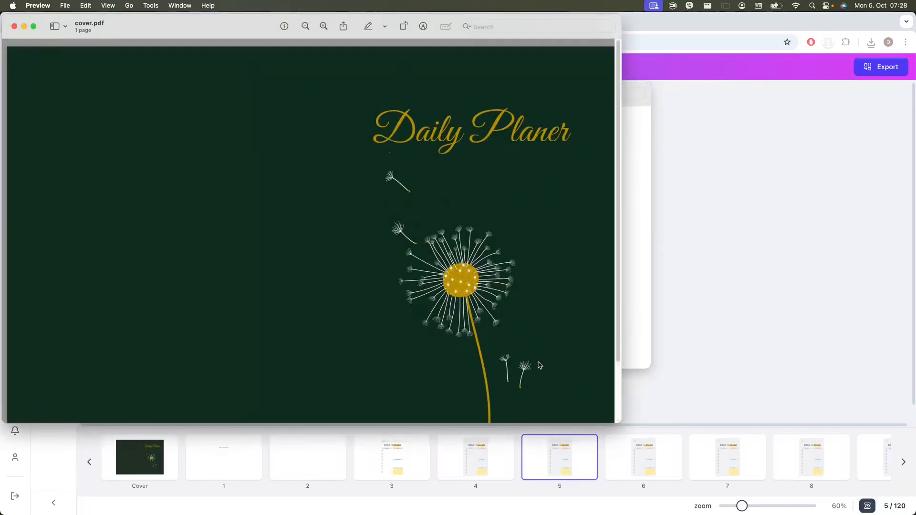
left_click(14, 27)
Step: Open interior.pdf from the exported book folder and examine the ownership page and the daily planner pages from page 3 onward
double_click(270, 130)
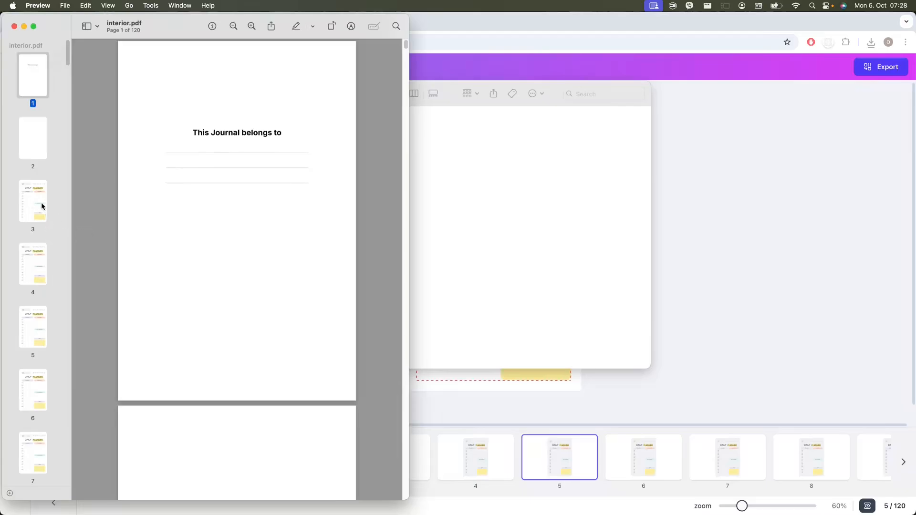
left_click(41, 201)
scroll(268, 334, "down", 3)
scroll(270, 337, "down", 10)
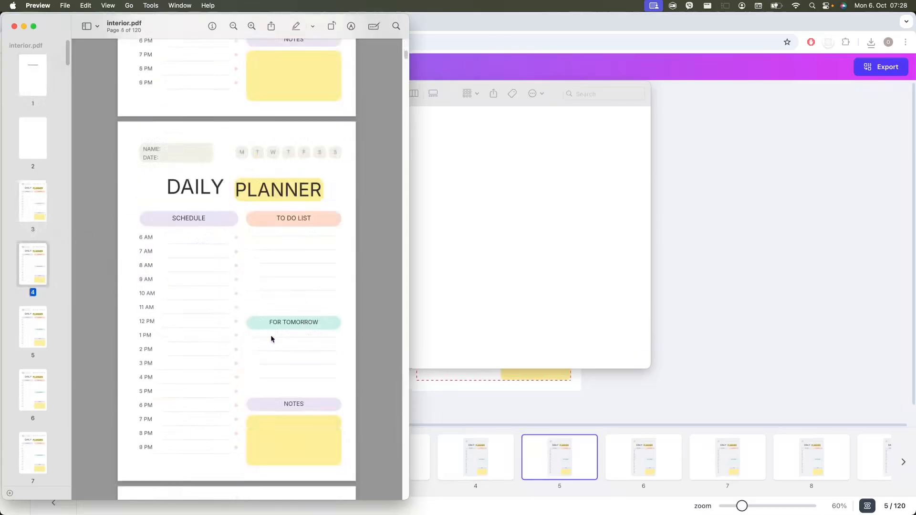
scroll(270, 335, "down", 20)
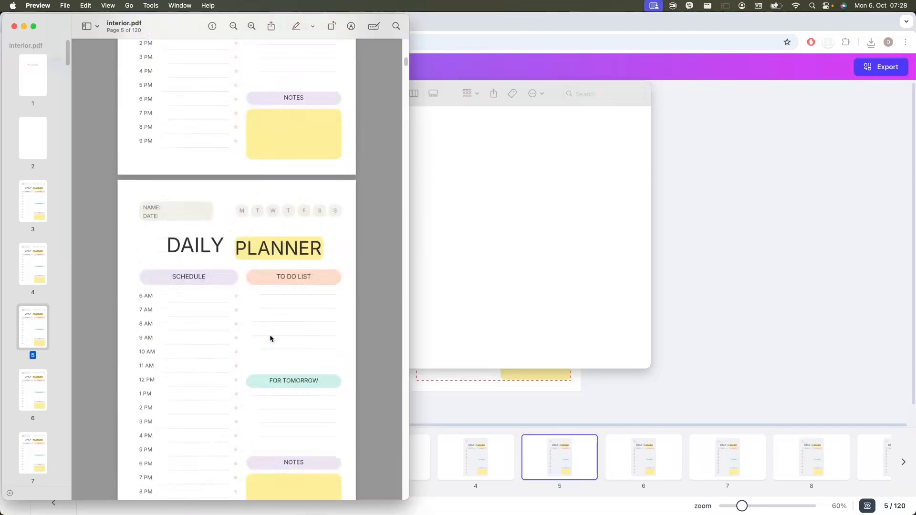
scroll(270, 338, "down", 20)
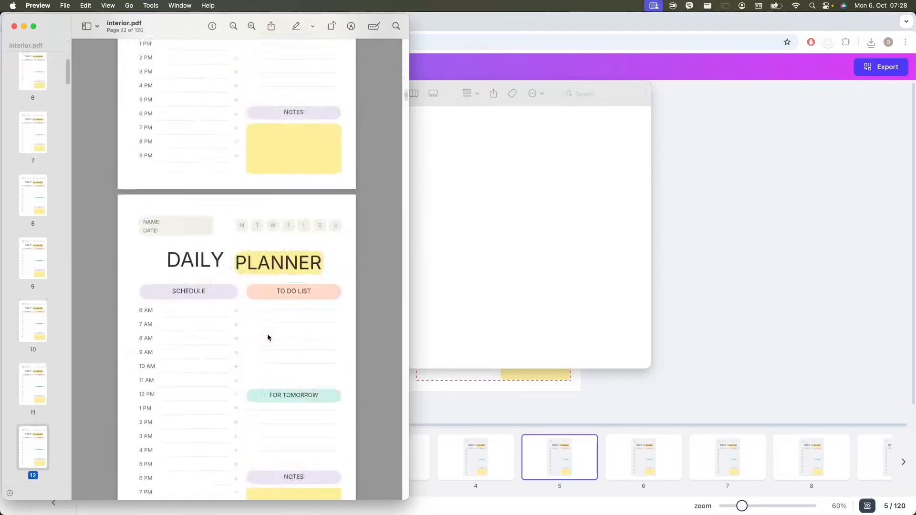
scroll(267, 337, "up", 20)
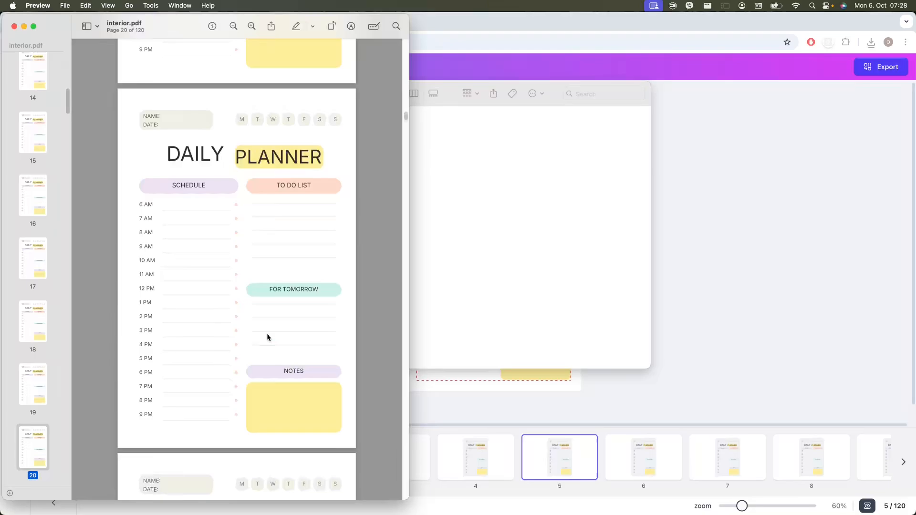